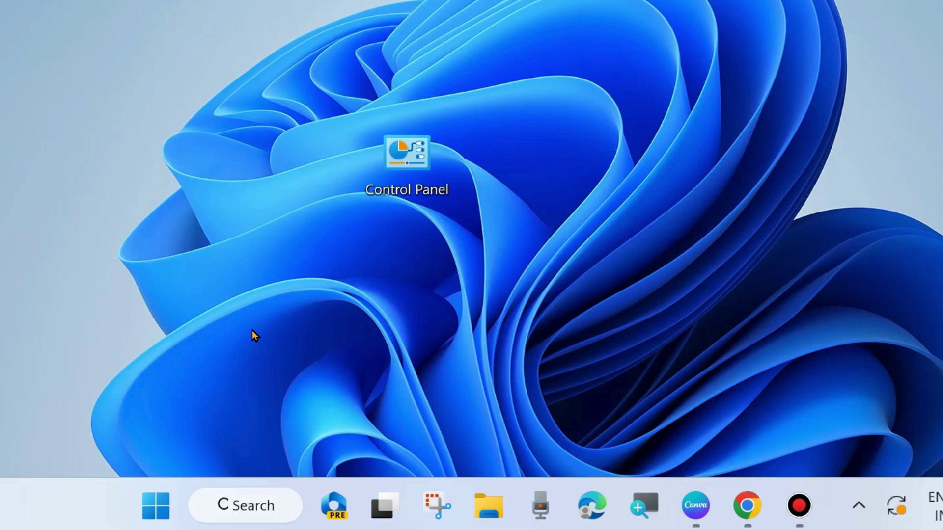
Step: Search Windows for "disc", open Disk Cleanup and have it scan the Windows (C:) drive
click(249, 510)
text(d)
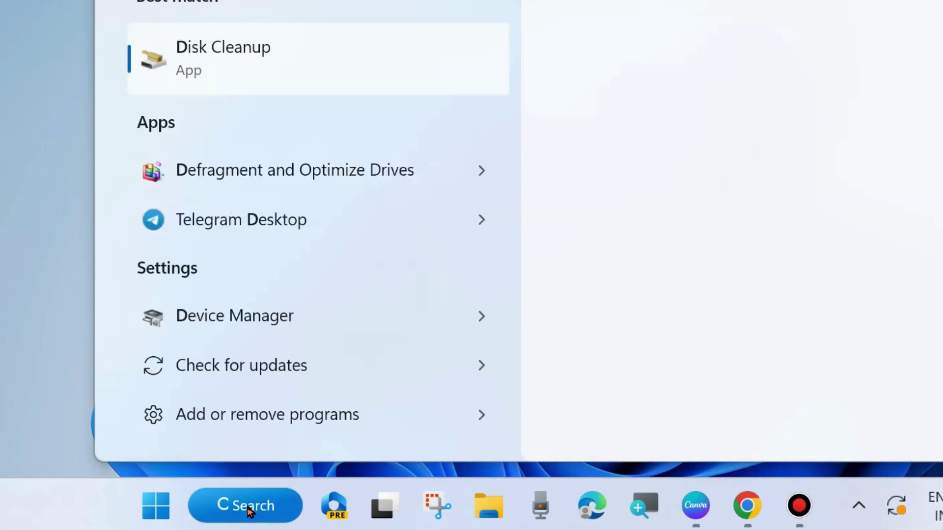
text(isc)
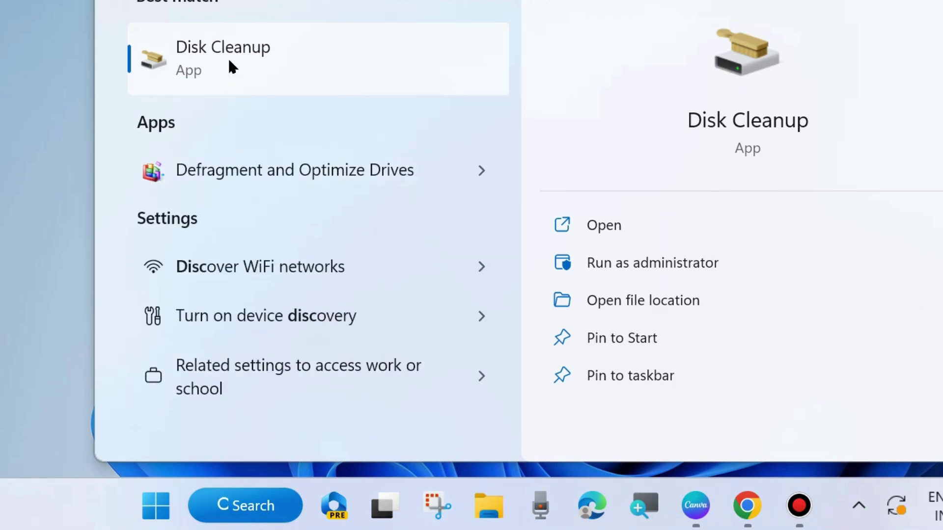
click(605, 225)
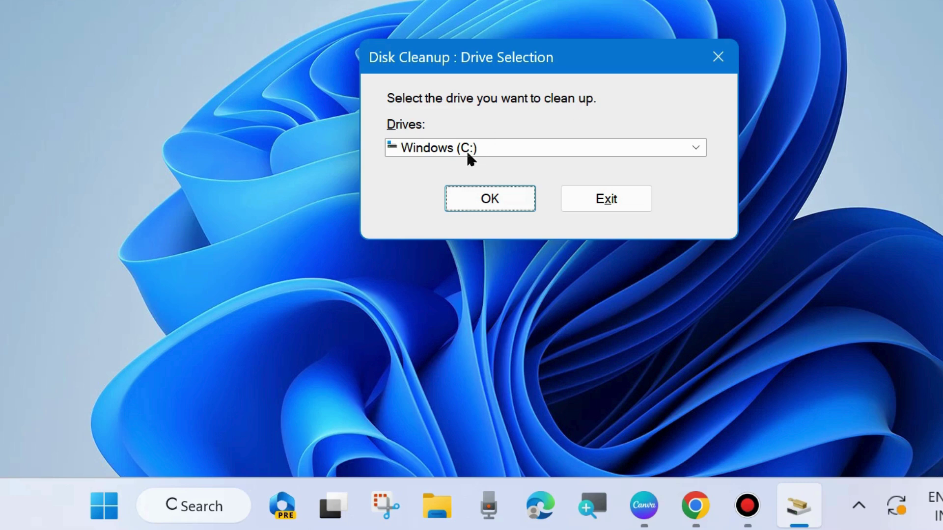
click(489, 202)
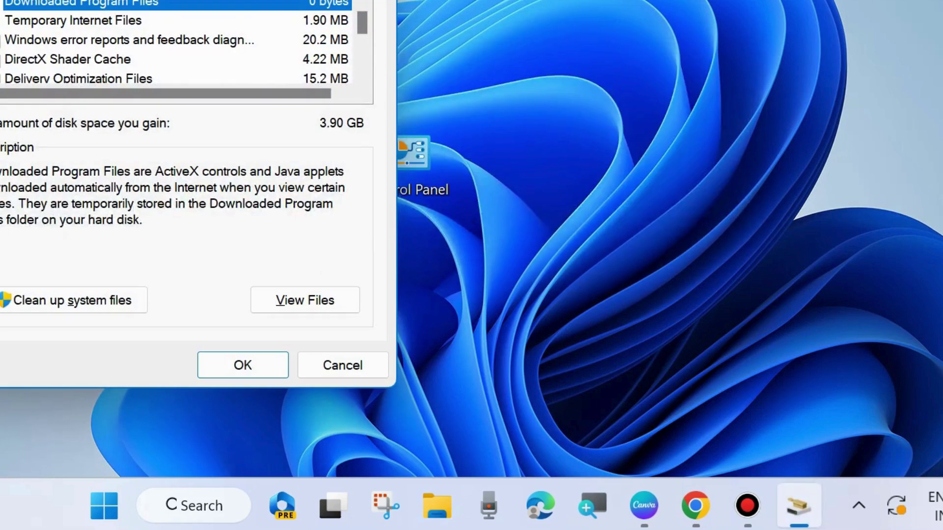
Step: Review the preselected file categories in Disk Cleanup for drive C: and permanently delete the selected files
drag(157, 0, 456, 3)
scroll(361, 196, down, 1)
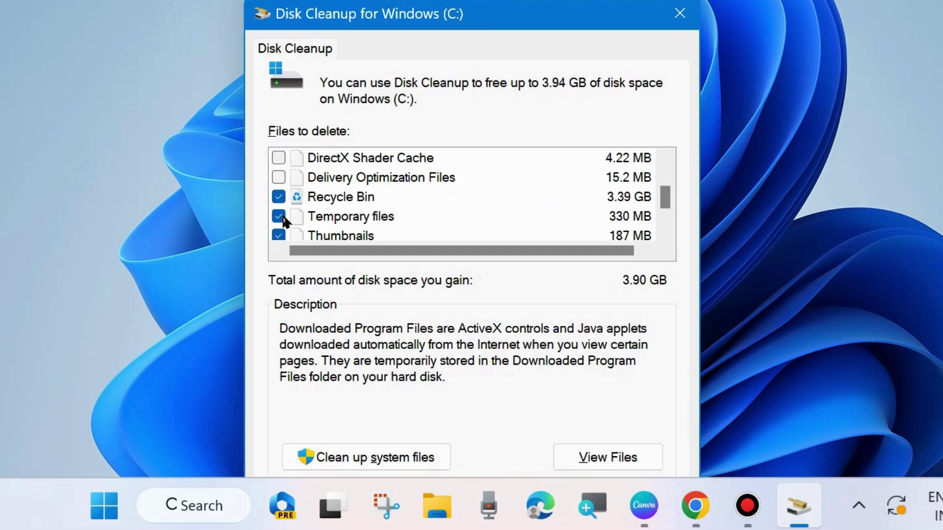
scroll(332, 202, down, 1)
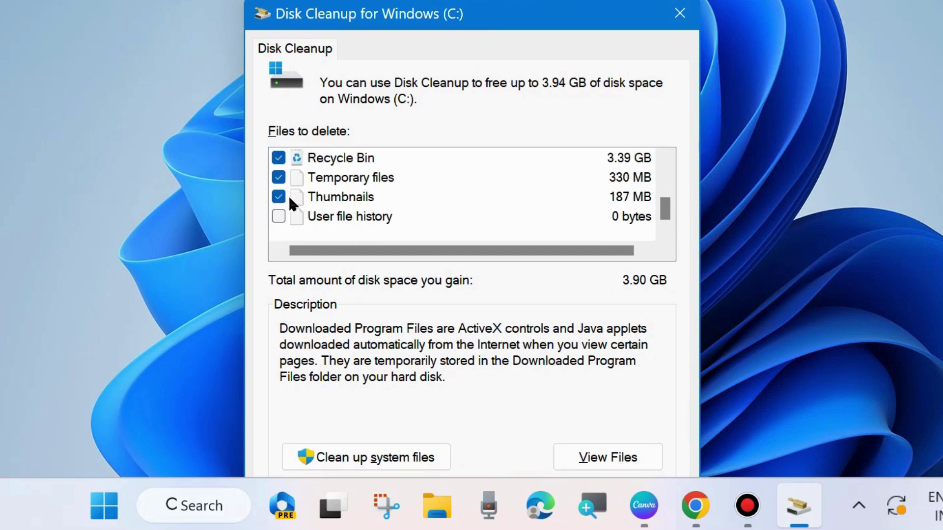
scroll(310, 205, up, 2)
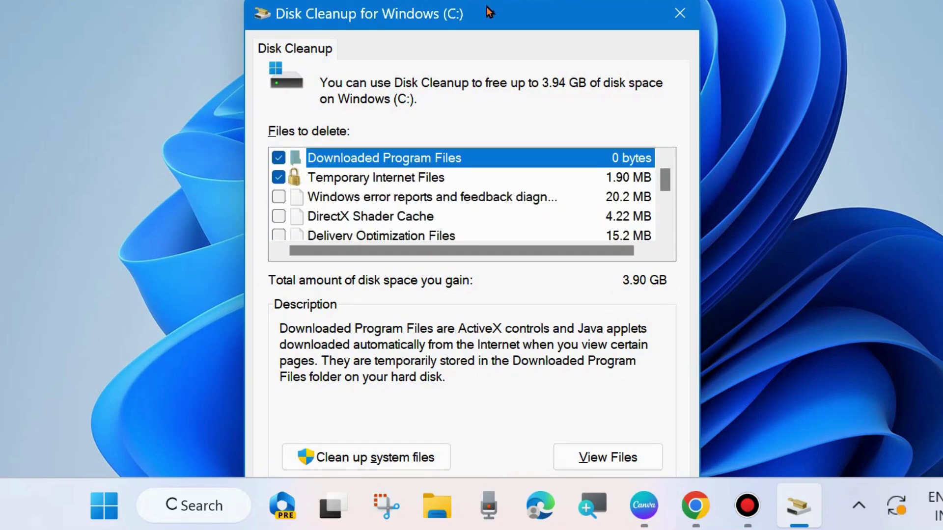
drag(488, 14, 468, 0)
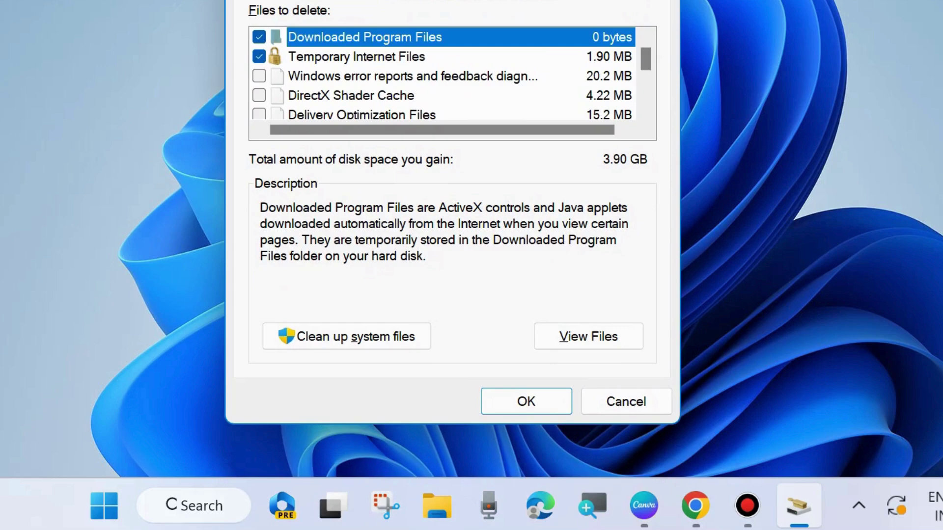
click(527, 402)
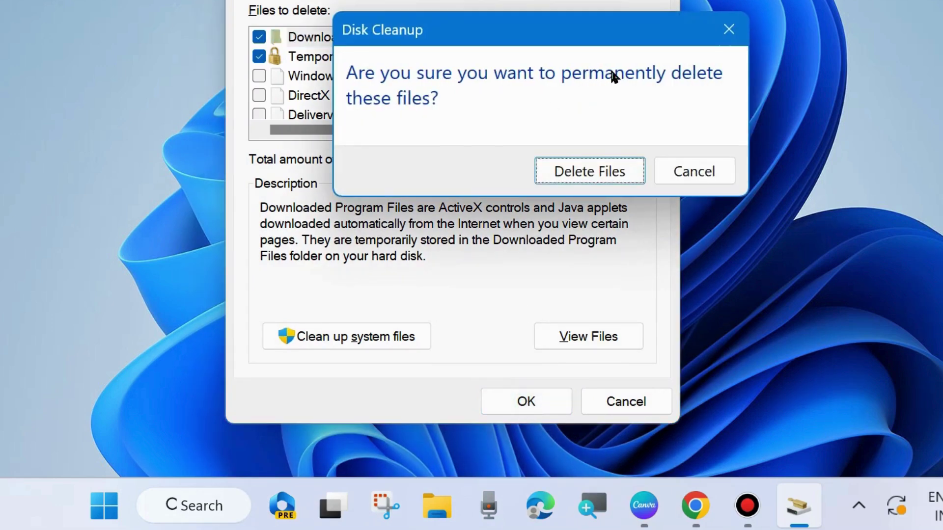
click(585, 173)
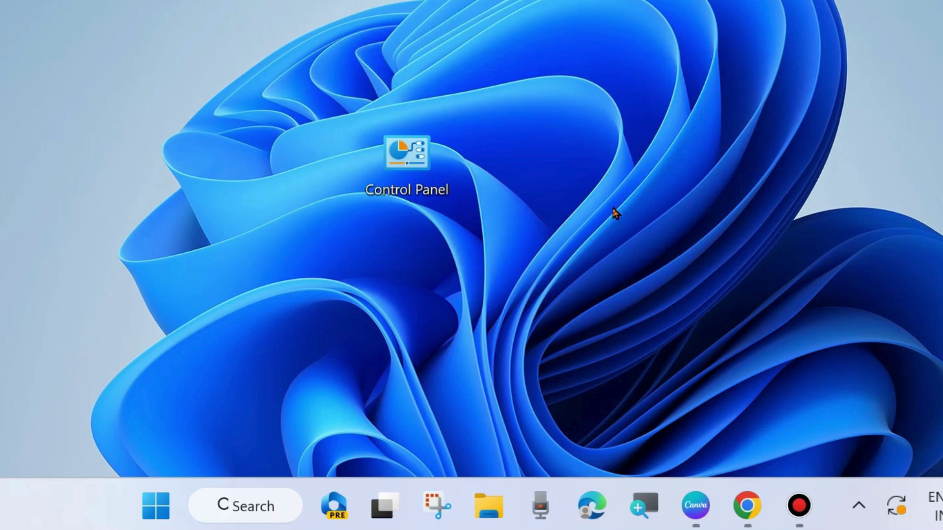
Step: Open Windows Settings and go to the System page
right_click(155, 505)
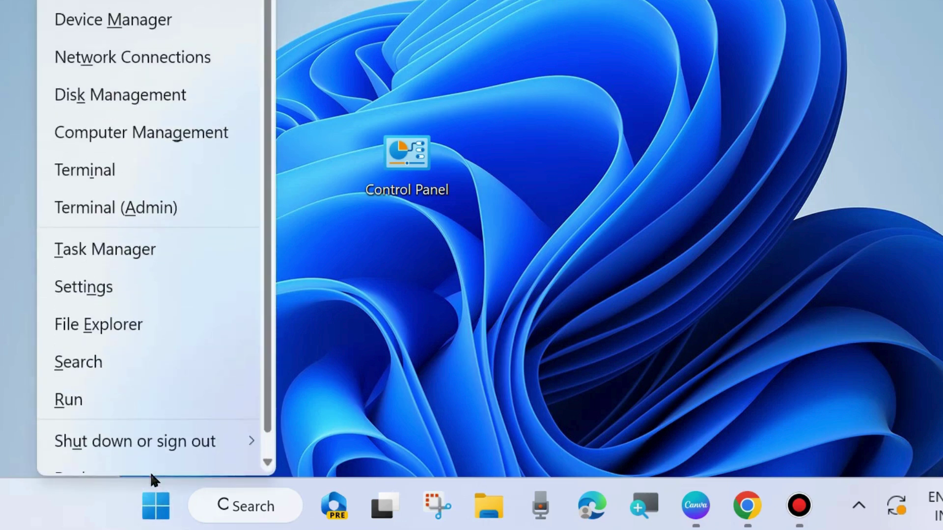
click(87, 293)
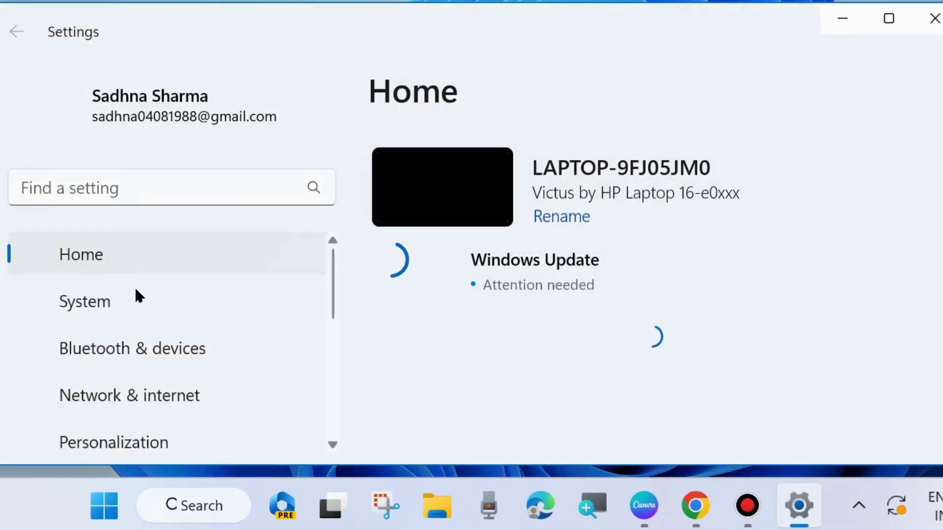
scroll(164, 363, down, 2)
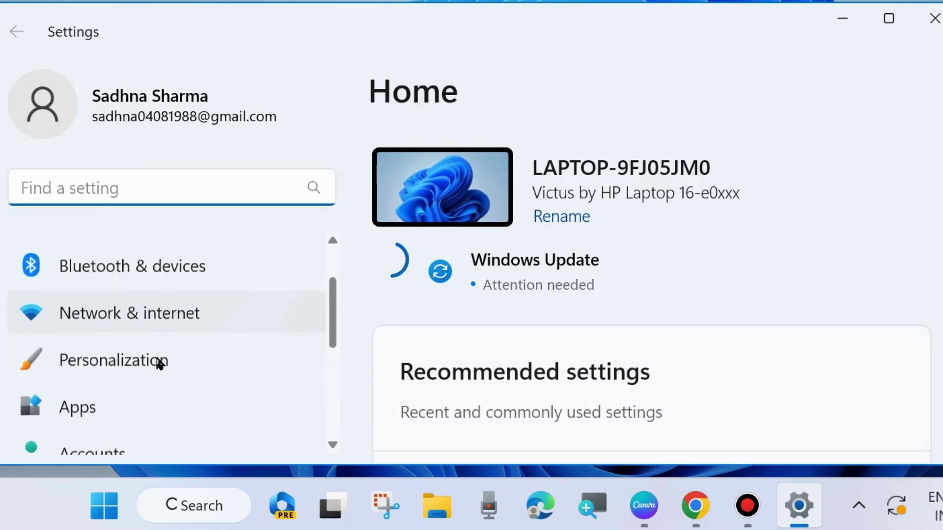
scroll(158, 362, down, 3)
scroll(158, 362, up, 5)
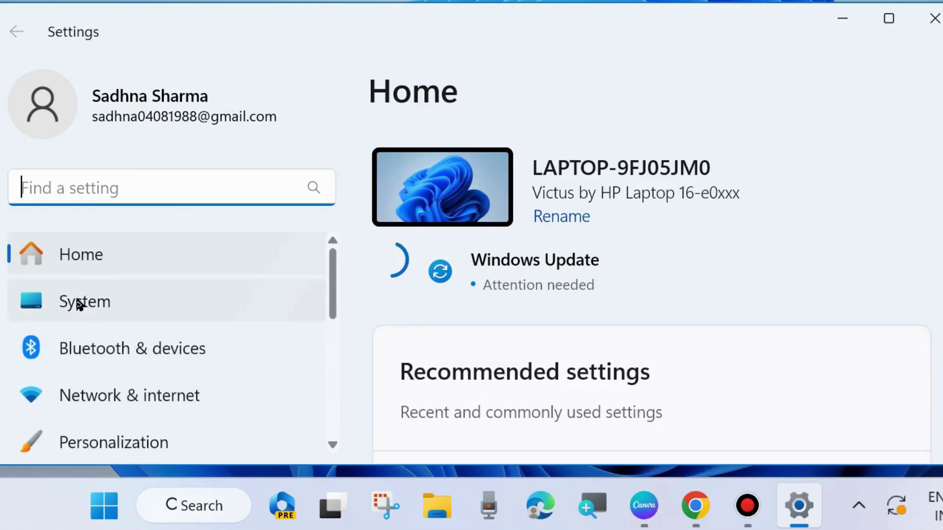
click(79, 305)
Step: Open the Troubleshoot settings under System and show the list of other troubleshooters
scroll(573, 283, down, 2)
scroll(648, 294, down, 10)
scroll(607, 310, down, 5)
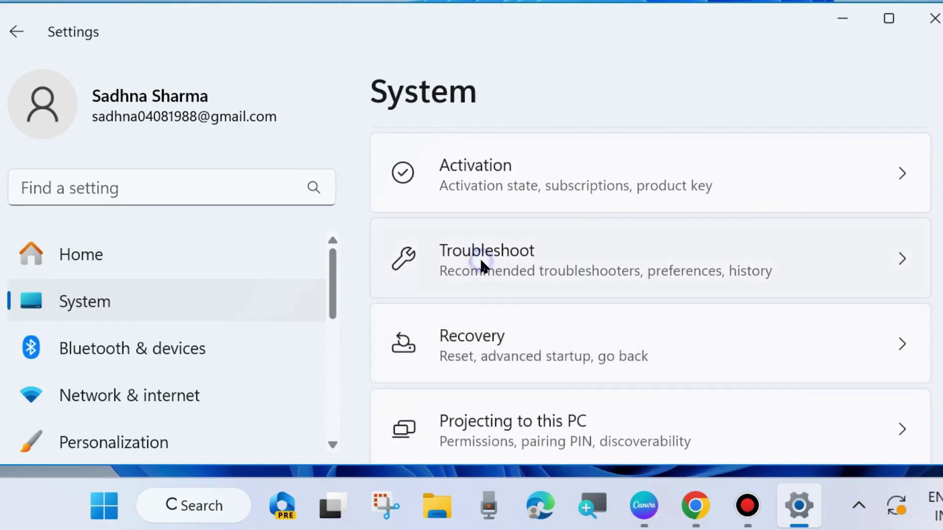
click(481, 263)
scroll(660, 316, down, 1)
scroll(663, 320, down, 1)
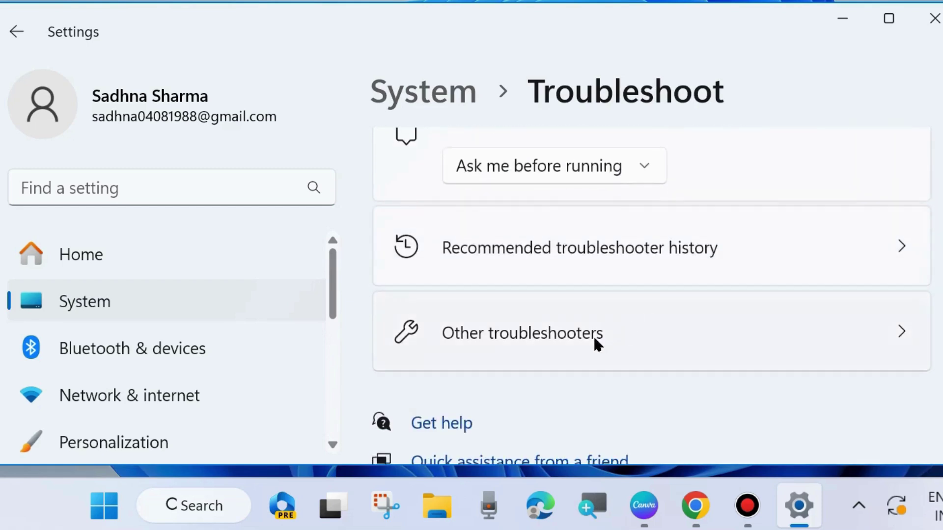
click(513, 338)
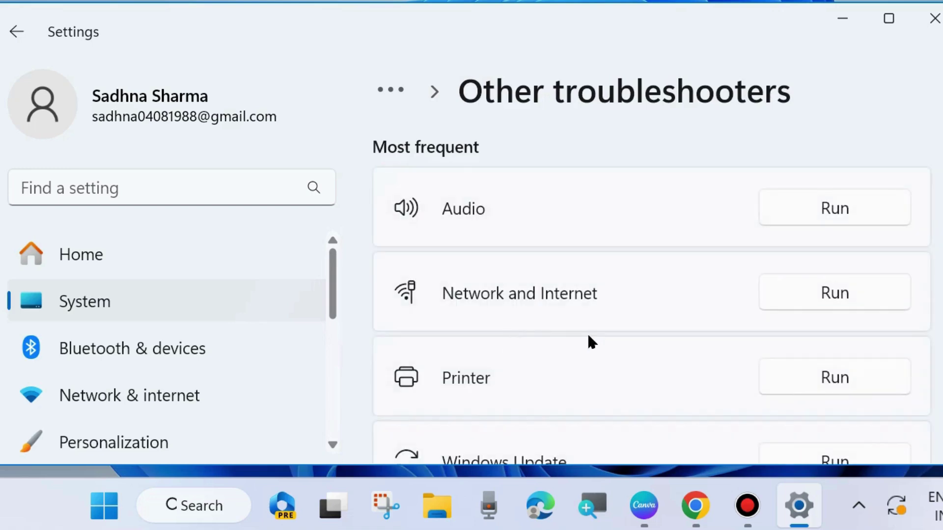
Step: Run the Windows Update troubleshooter, then close both the troubleshooter and Settings
scroll(587, 343, down, 3)
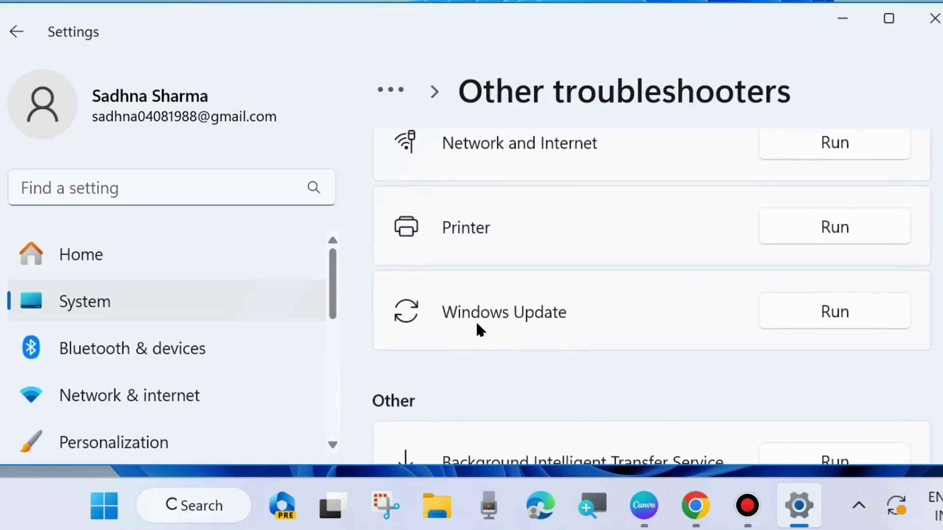
click(836, 317)
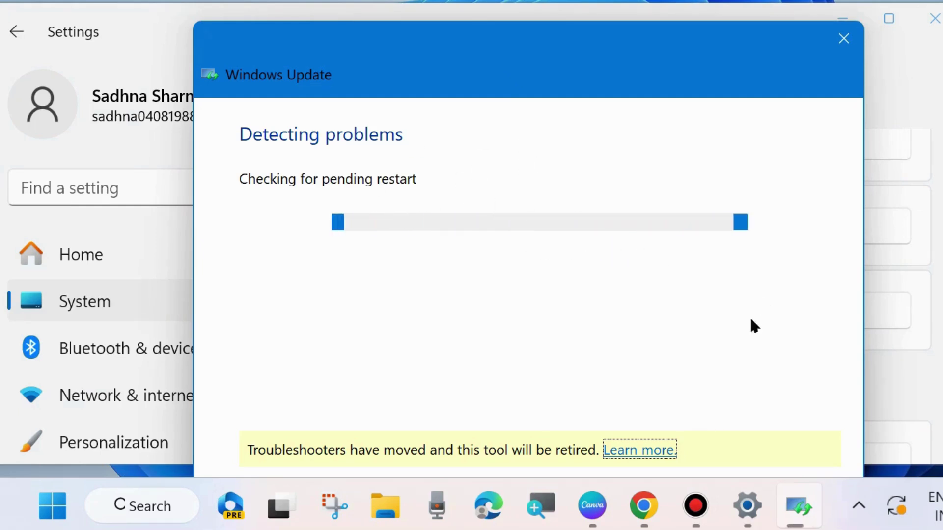
click(842, 39)
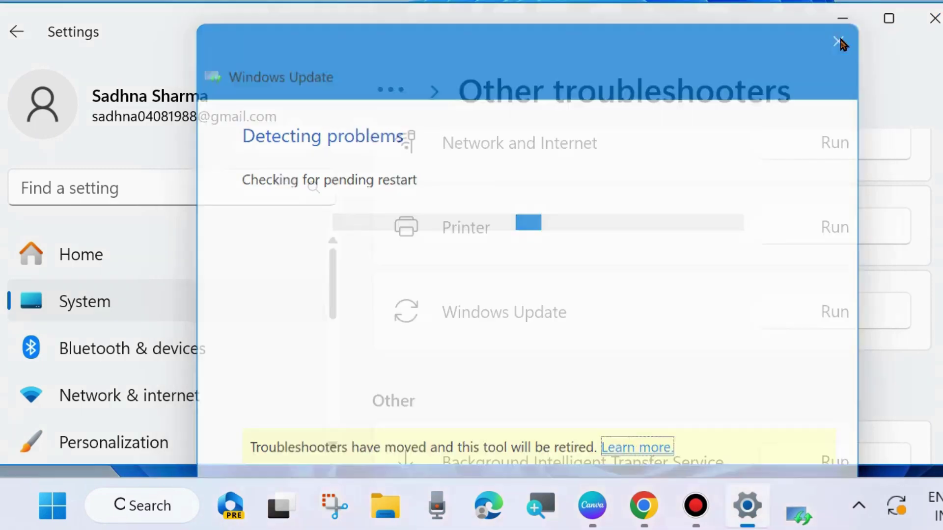
click(933, 21)
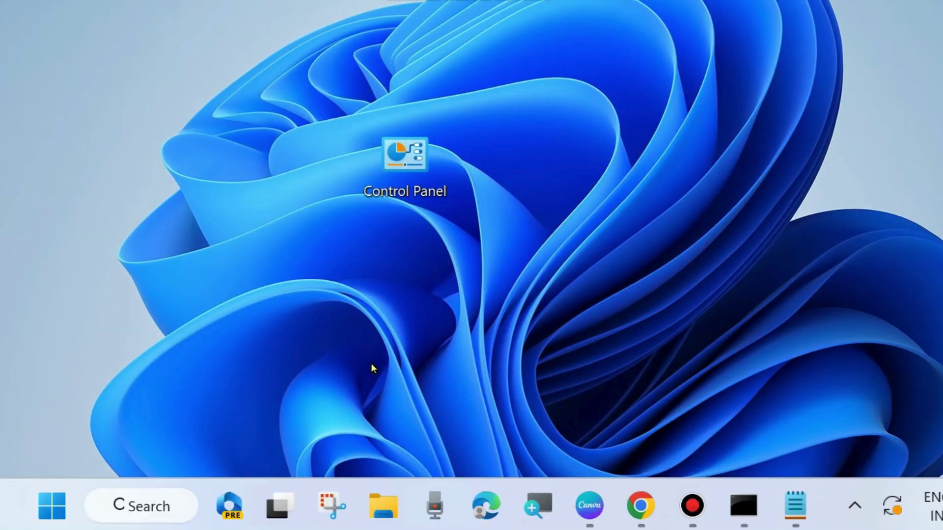
Step: Search Windows for "cmd" and bring up a Command Prompt window with administrator rights
click(147, 509)
text(c)
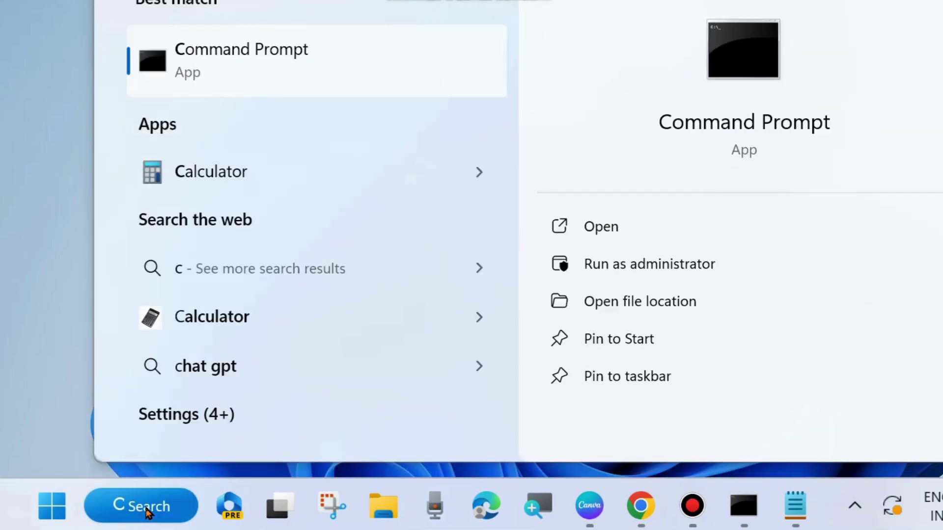
text(md)
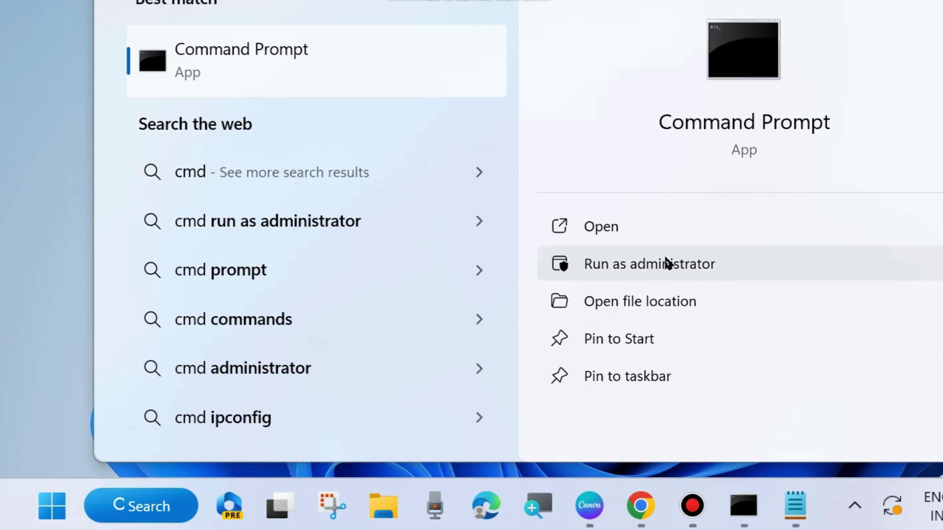
click(743, 506)
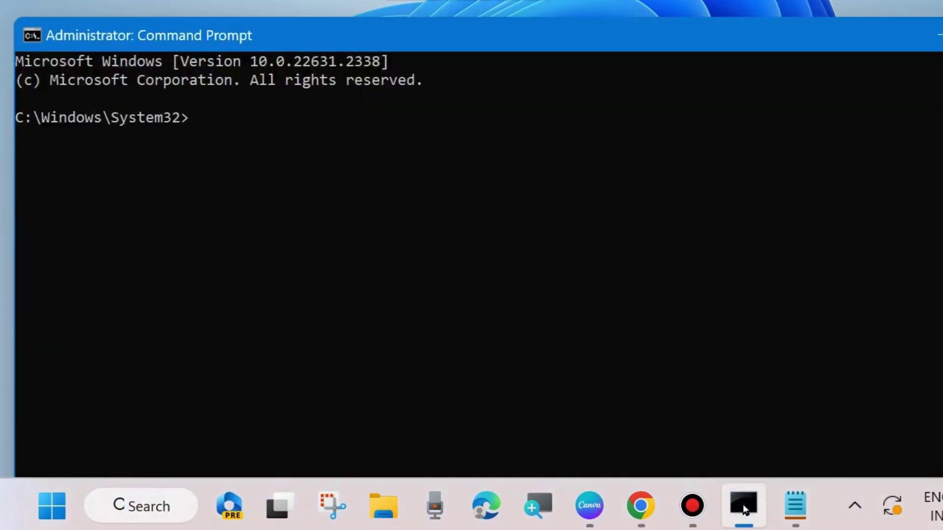
drag(434, 44, 452, 73)
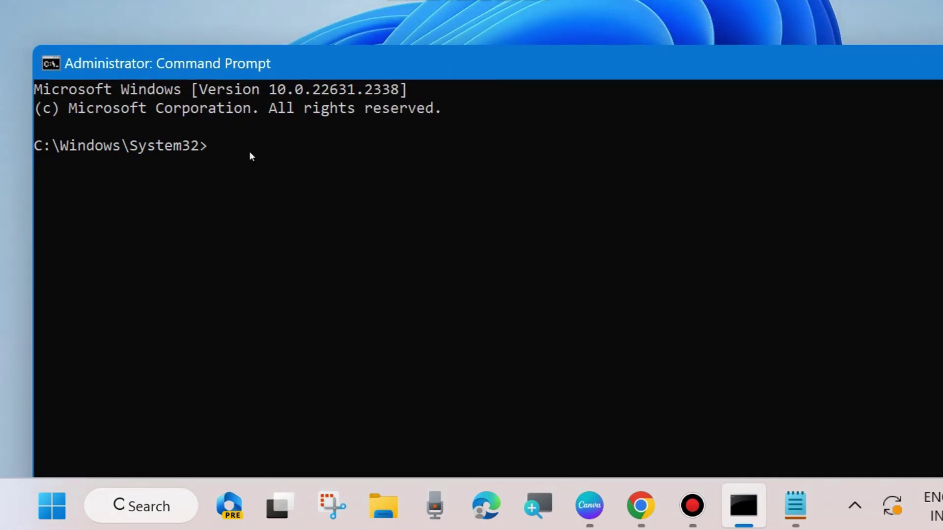
Step: Examine the dism /online /cleanup-image commands with /scanhealth, /checkhealth and /restorehealth in the Notepad file "new microsoft components"
click(794, 506)
drag(484, 128, 624, 171)
click(198, 279)
triple_click(191, 280)
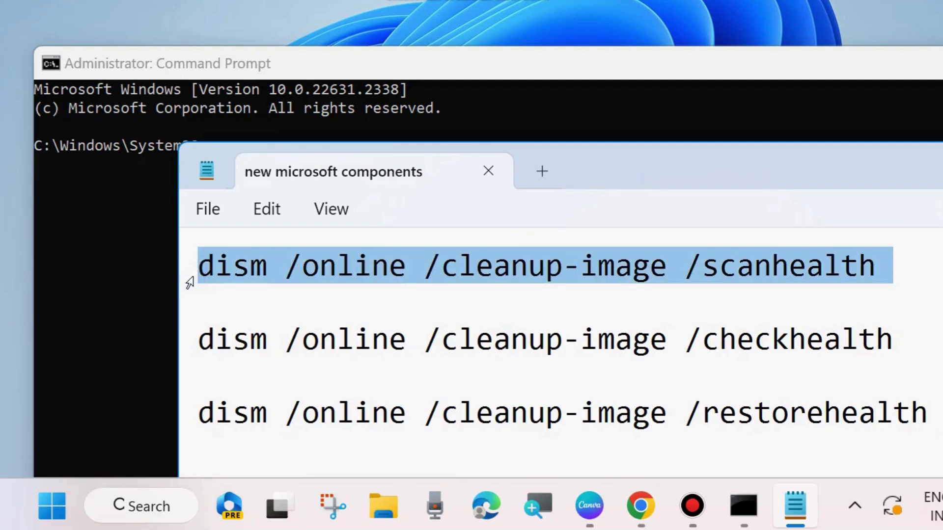
triple_click(192, 345)
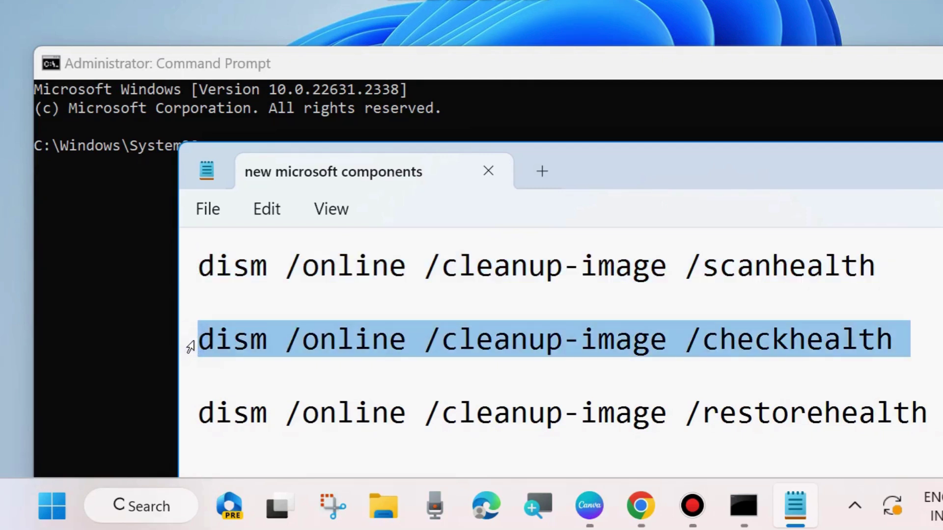
triple_click(190, 419)
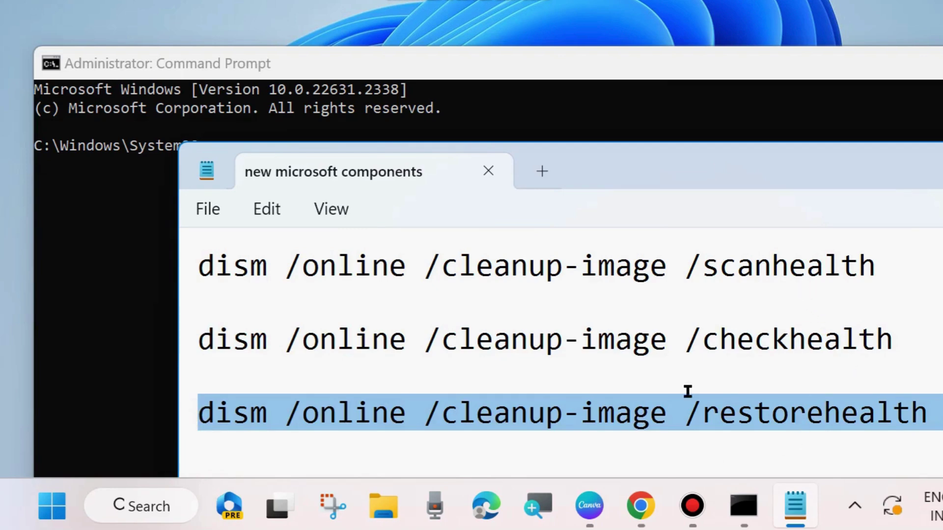
drag(191, 273, 197, 422)
click(306, 339)
drag(621, 171, 627, 250)
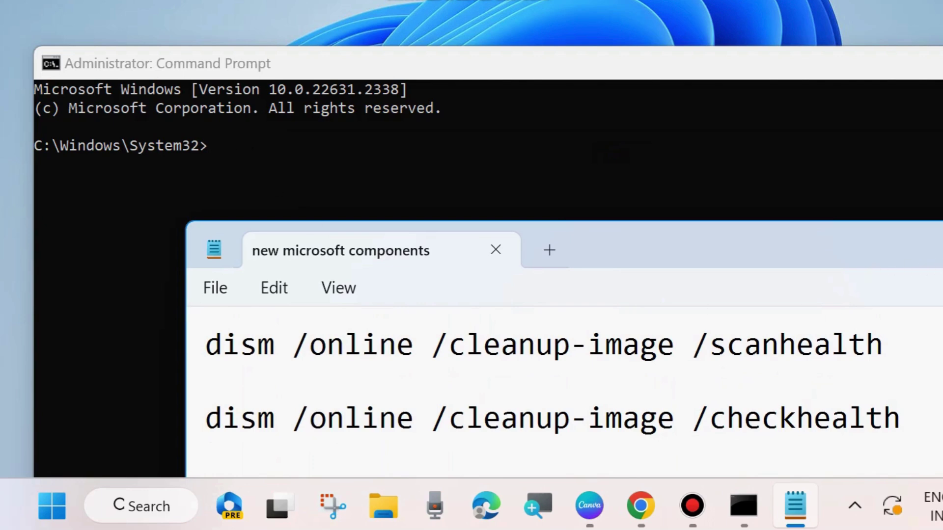
Step: Enter the command sfc /scannow in the administrator Command Prompt, then return to the desktop
click(339, 174)
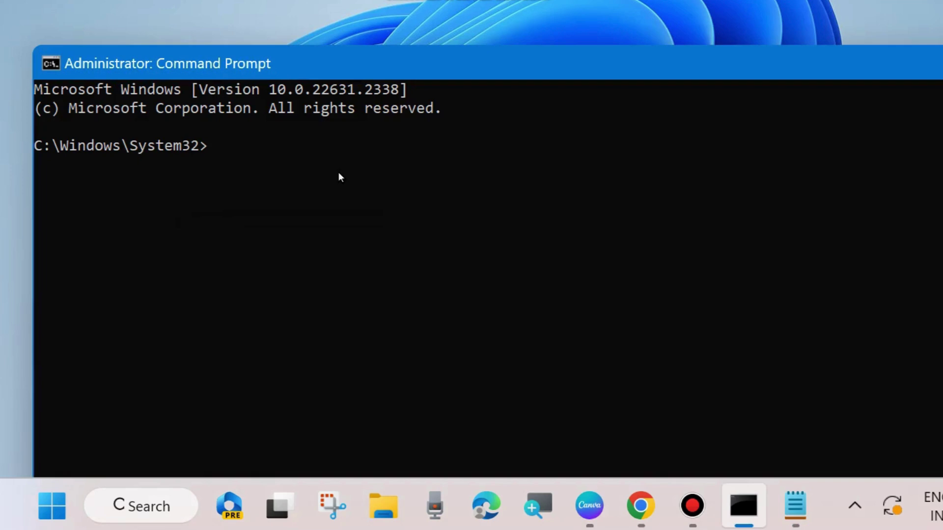
text(sfc /scannow)
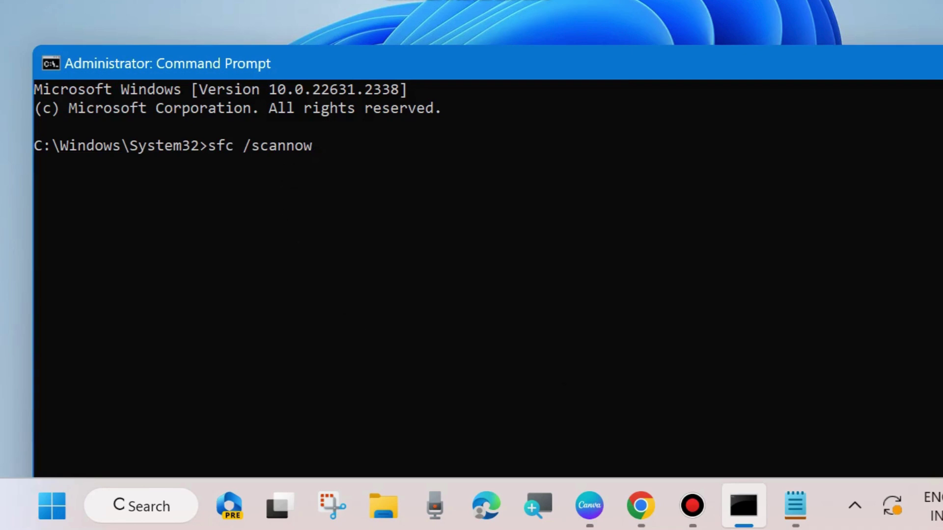
key(super+d)
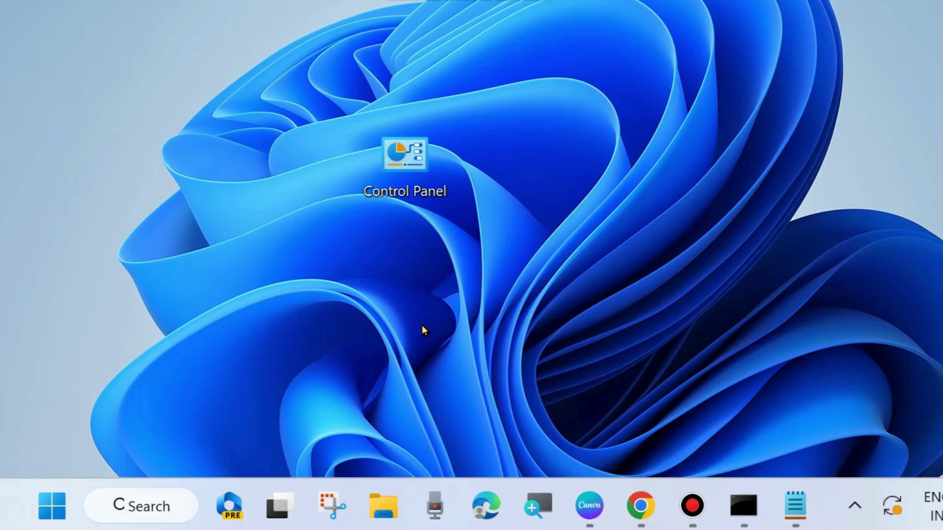
Step: Open the Services console by running services.msc from the Run dialog
right_click(52, 501)
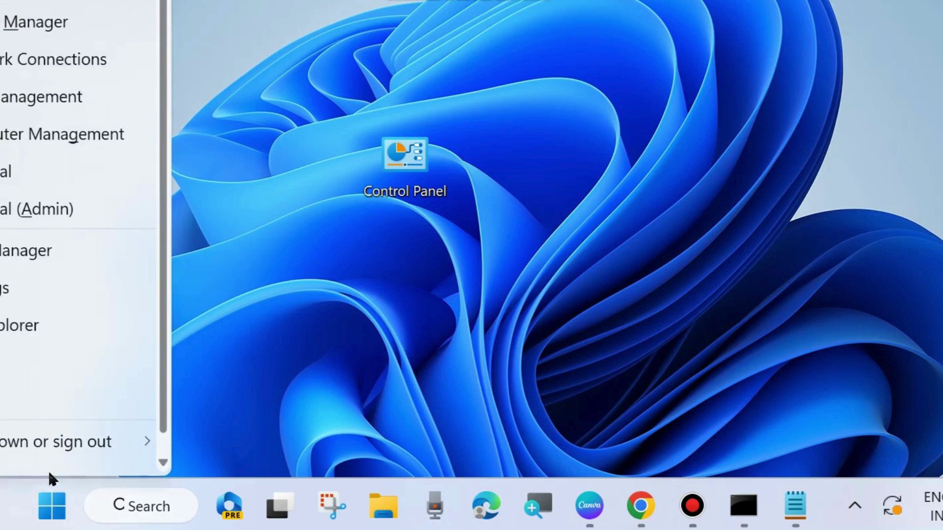
click(15, 404)
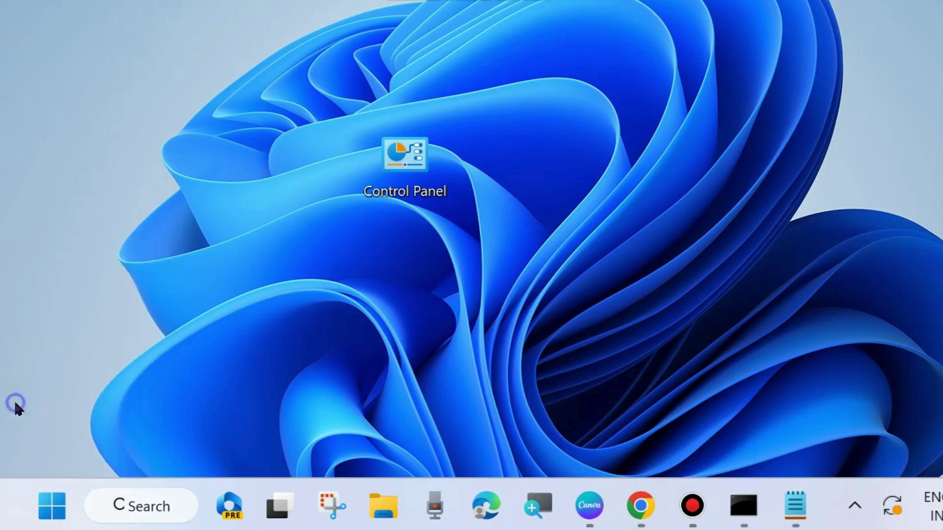
drag(73, 223, 378, 88)
text(ser)
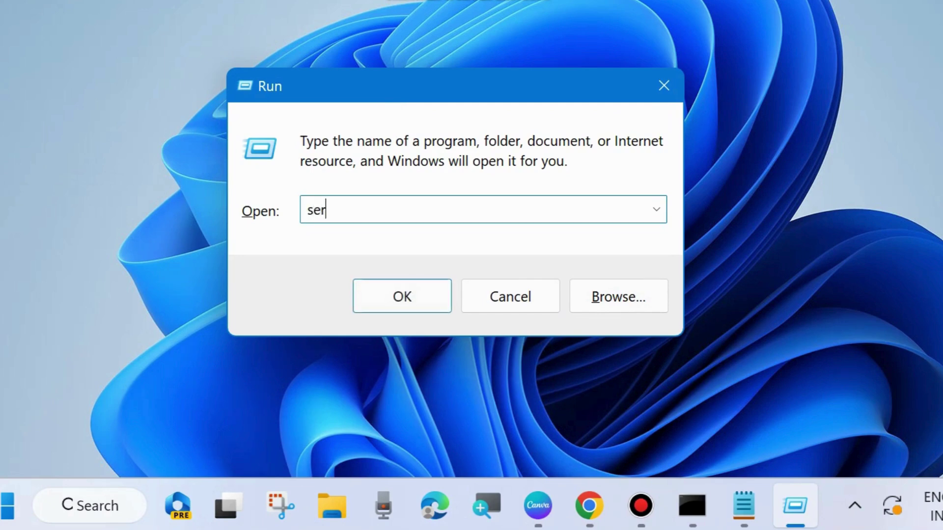
text(vices.msc)
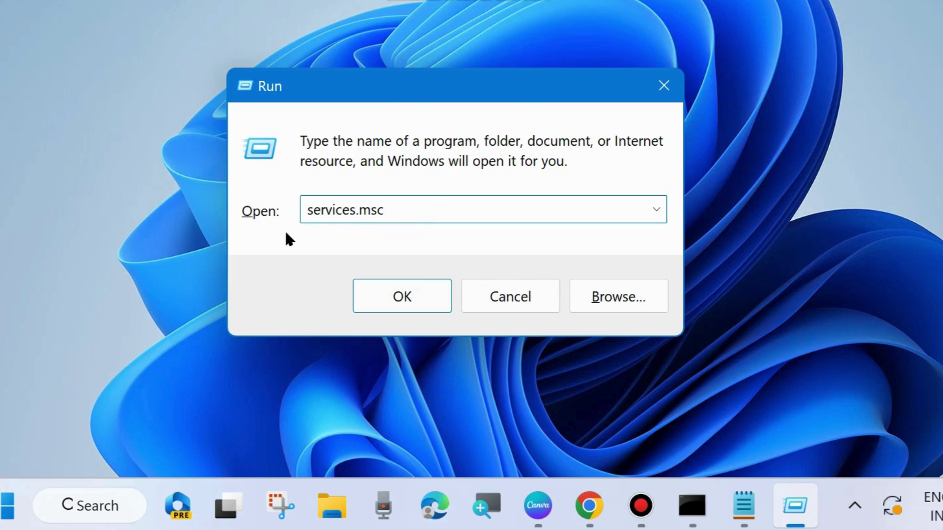
click(406, 301)
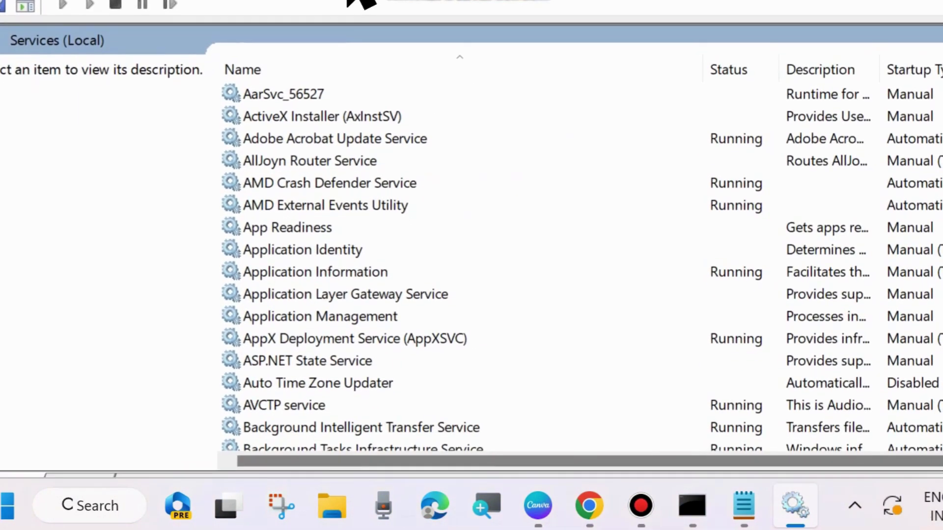
Step: Find the Background Intelligent Transfer Service in the services list and restart it
scroll(305, 321, down, 3)
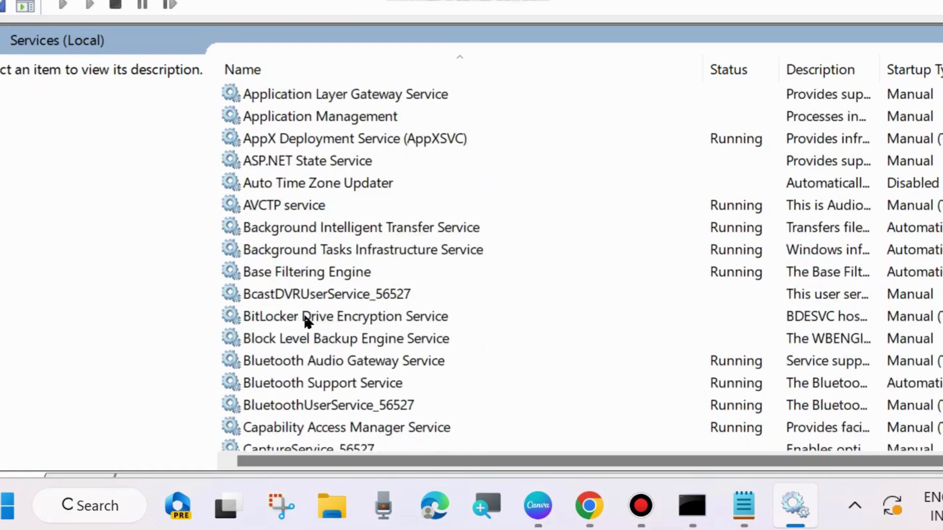
click(338, 228)
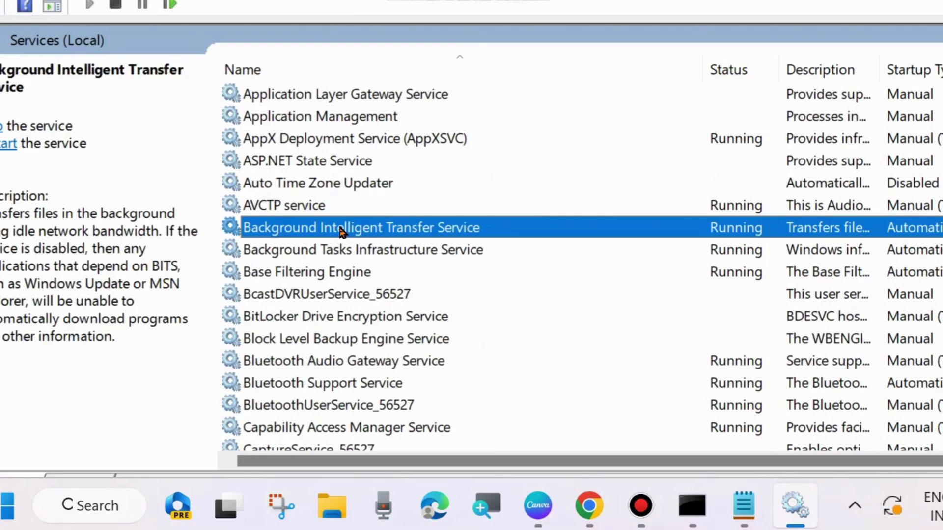
right_click(363, 231)
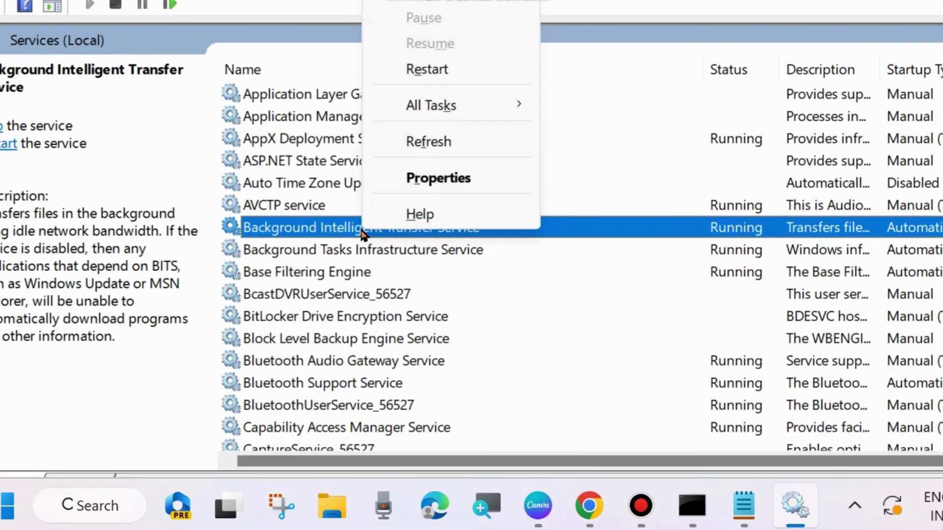
key(Escape)
drag(341, 2, 357, 74)
right_click(300, 339)
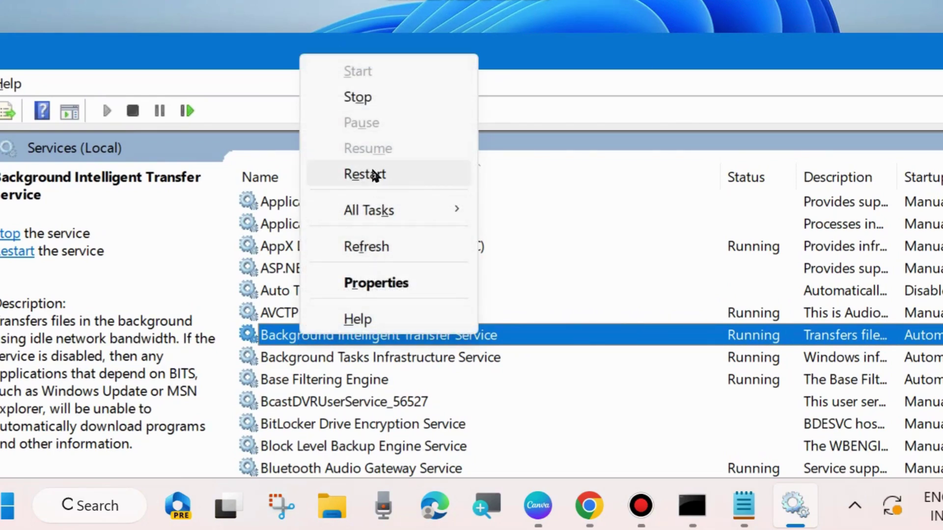
click(364, 175)
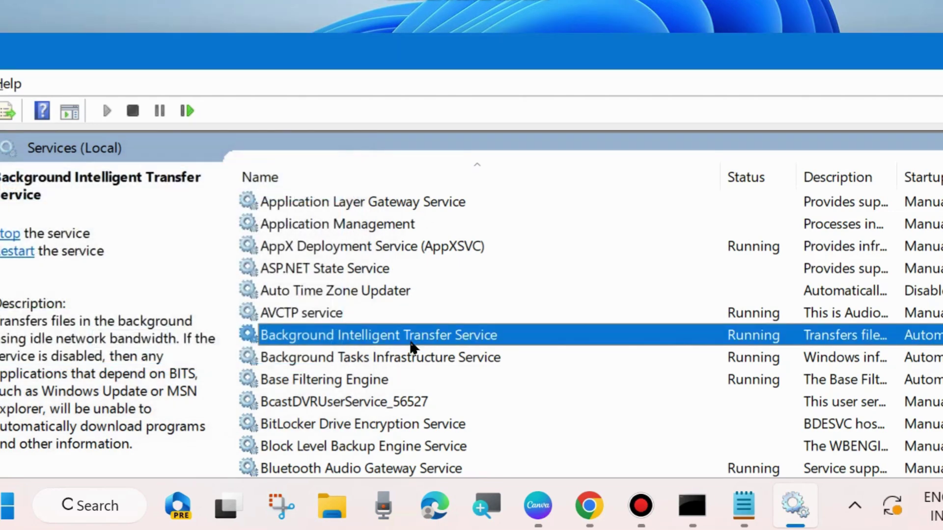
Step: Set the Background Intelligent Transfer Service's startup type to Automatic, apply the change and close its properties
double_click(325, 337)
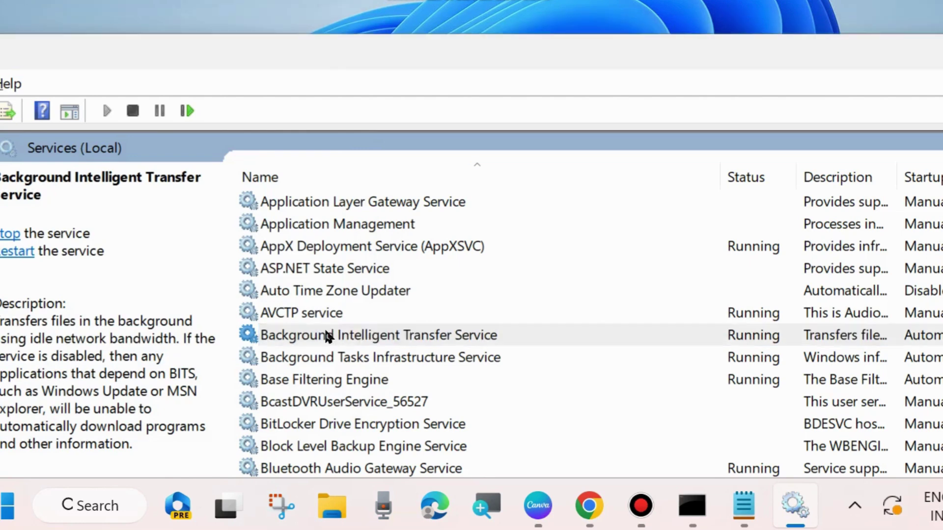
drag(124, 1, 428, 16)
click(503, 261)
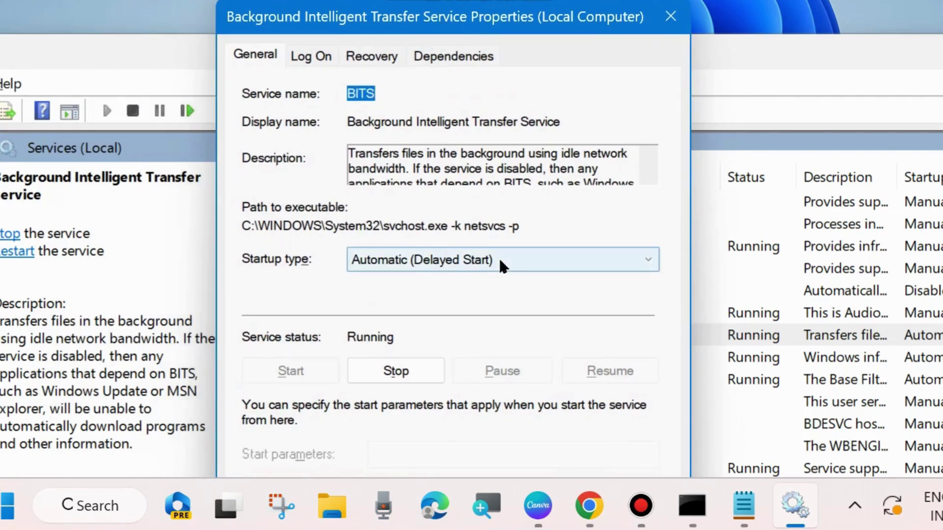
click(408, 296)
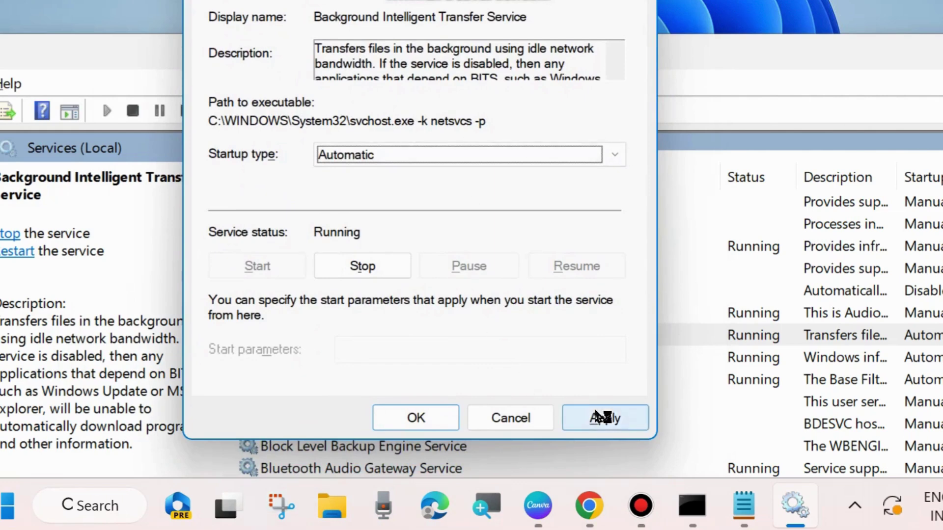
click(608, 418)
click(416, 418)
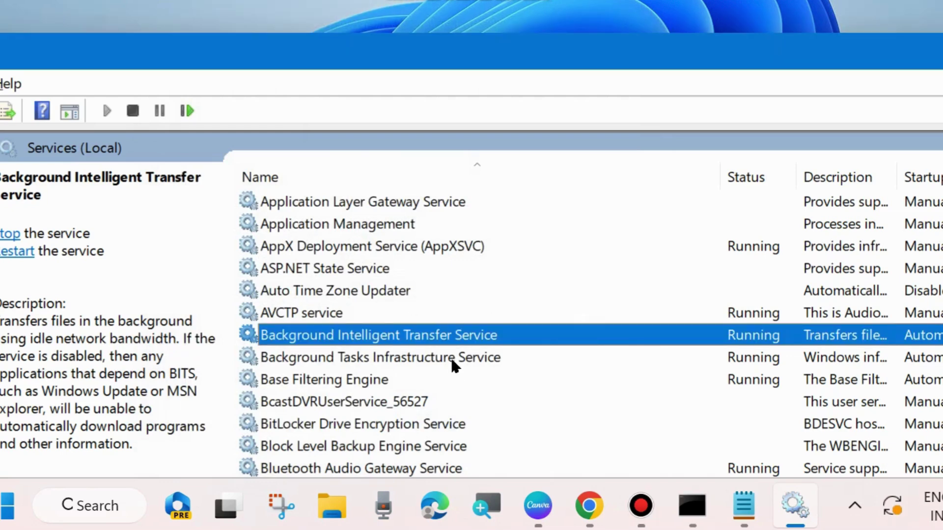
Step: Find Cryptographic Services in the services list and restart it
scroll(379, 364, down, 9)
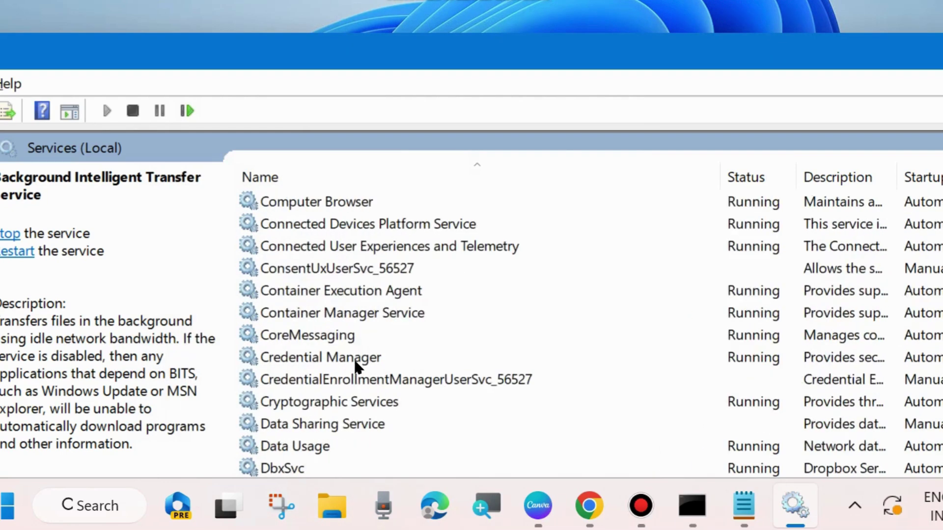
scroll(353, 358, down, 2)
scroll(352, 366, up, 1)
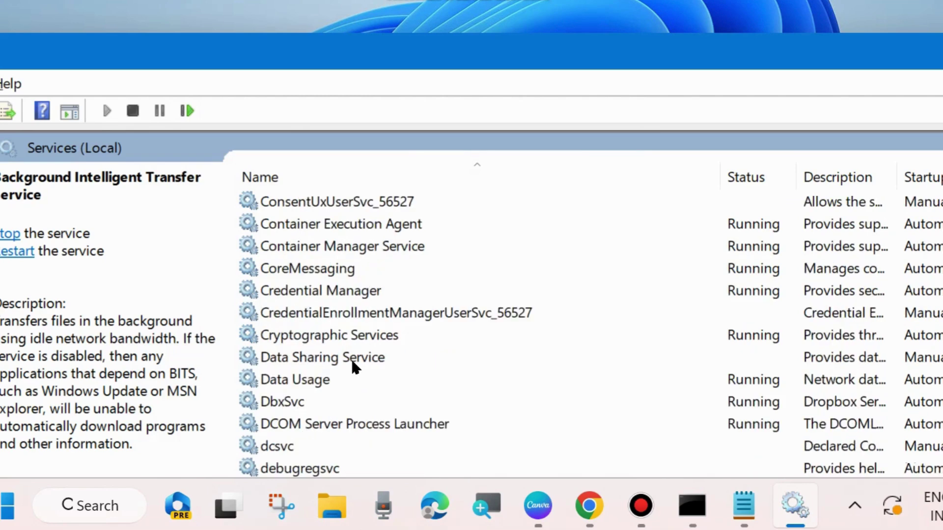
scroll(353, 365, down, 1)
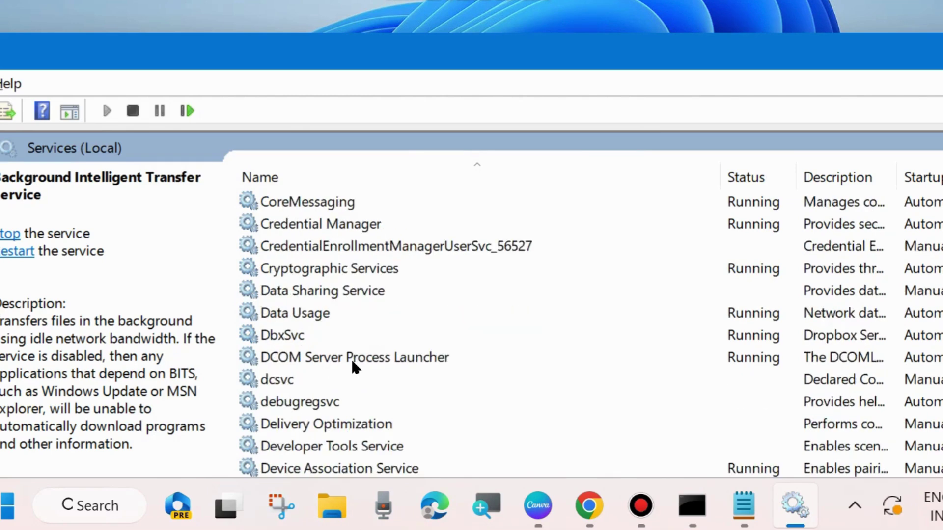
click(314, 269)
scroll(314, 269, up, 2)
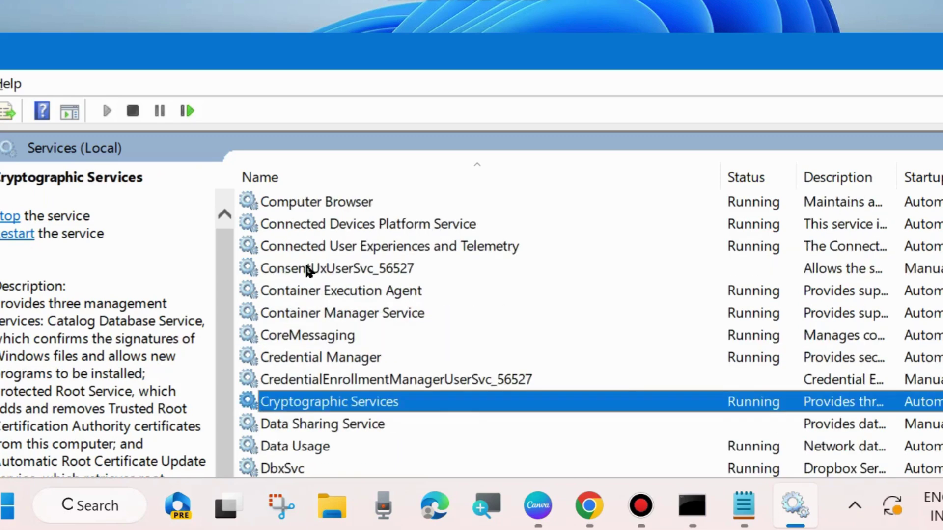
right_click(315, 405)
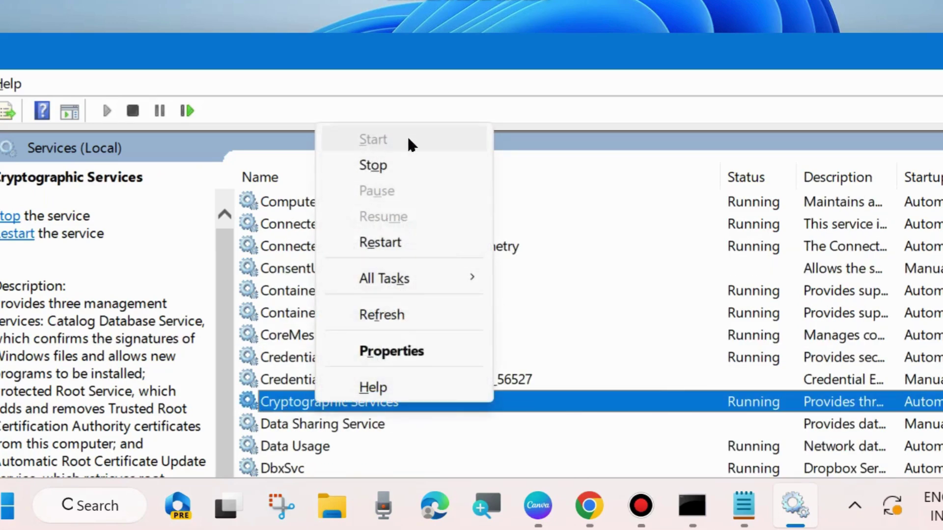
click(385, 249)
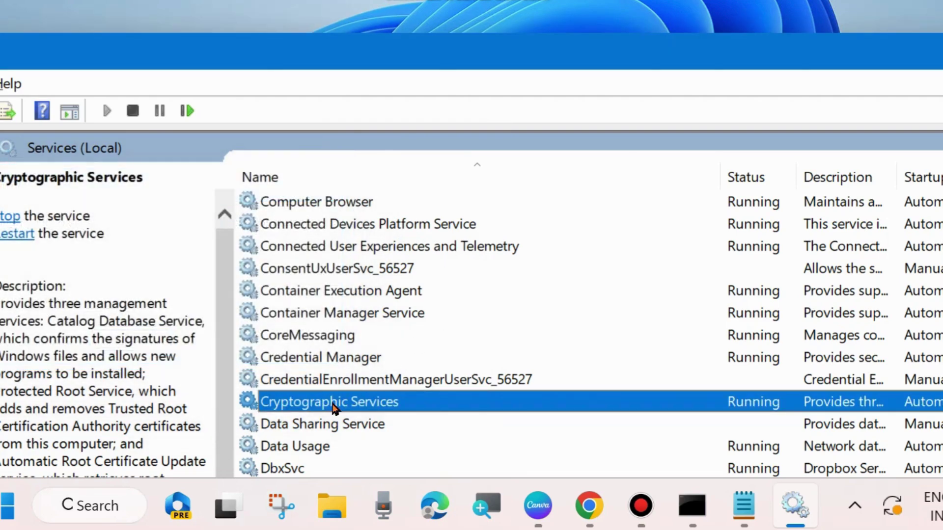
Step: Check the startup type in the Cryptographic Services properties, then confirm the dialog
double_click(333, 405)
drag(404, 2, 444, 20)
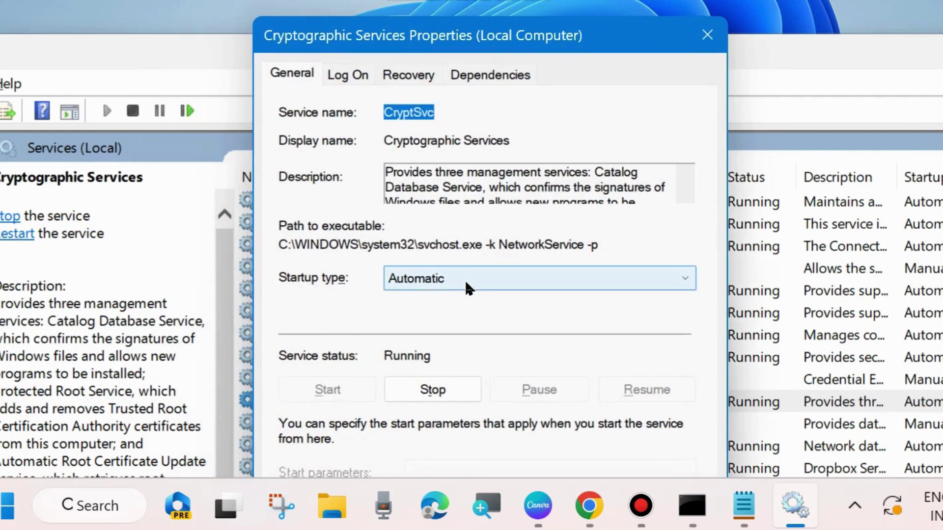
drag(518, 35, 485, 1)
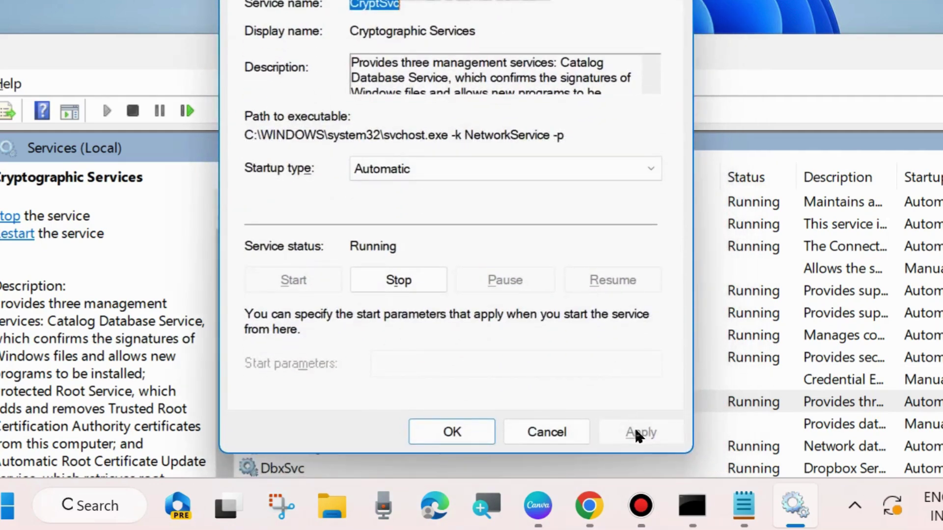
click(459, 436)
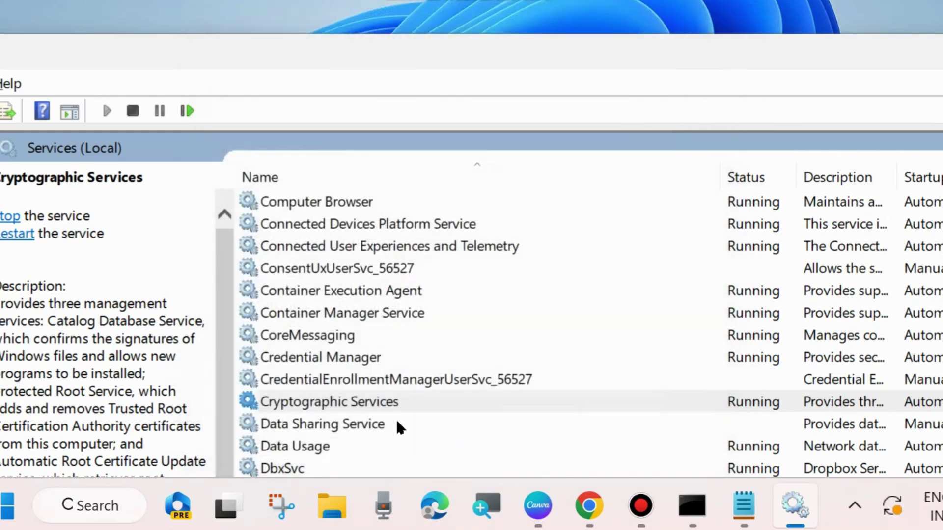
Step: Find the Windows Update service in the services list and restart it
drag(461, 55, 432, 13)
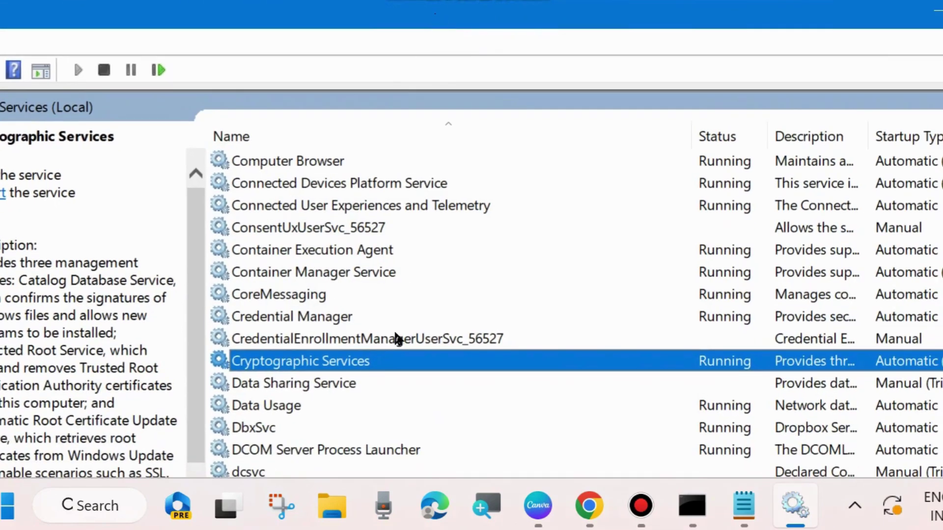
scroll(540, 314, down, 20)
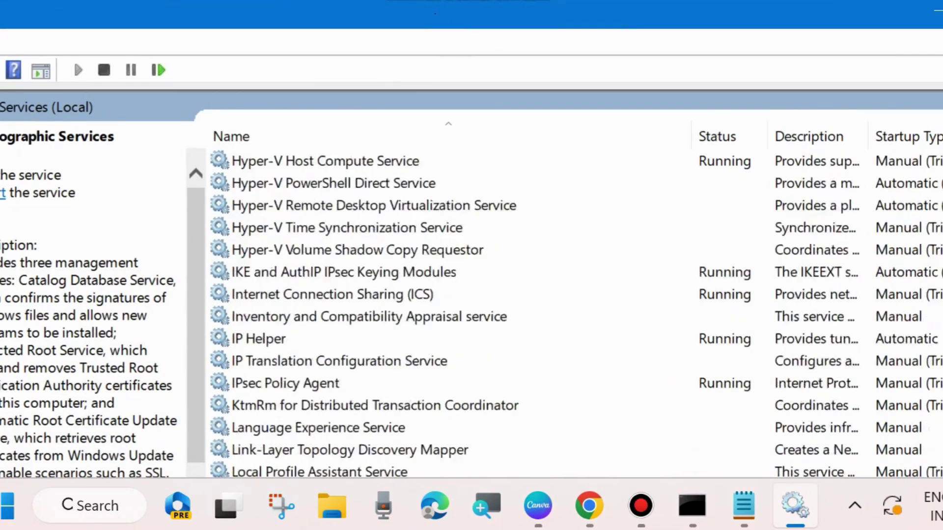
scroll(540, 314, up, 4)
scroll(540, 314, down, 20)
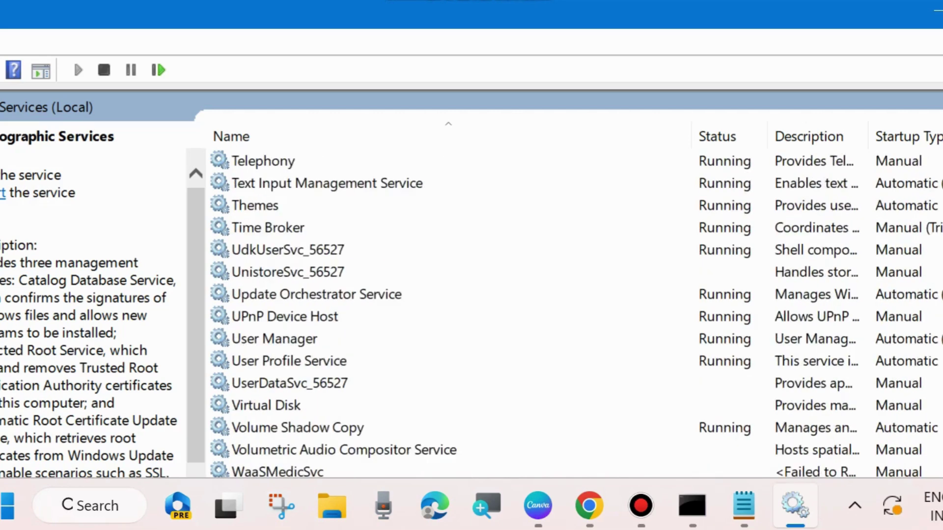
scroll(540, 314, down, 6)
scroll(540, 314, down, 10)
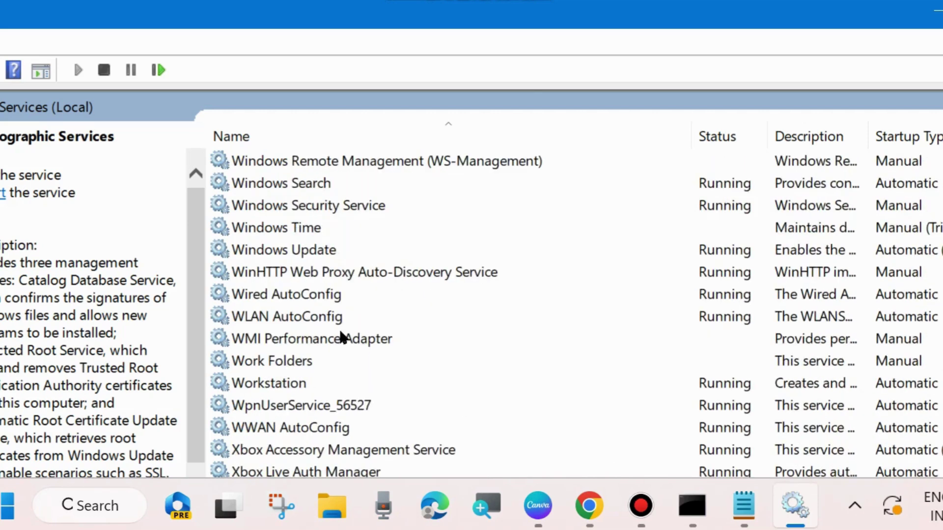
scroll(322, 290, up, 2)
click(262, 385)
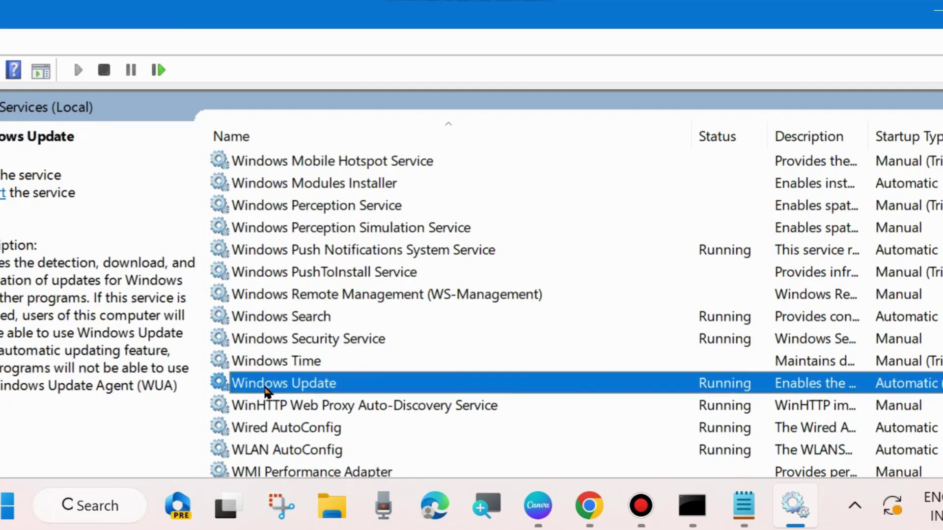
right_click(274, 389)
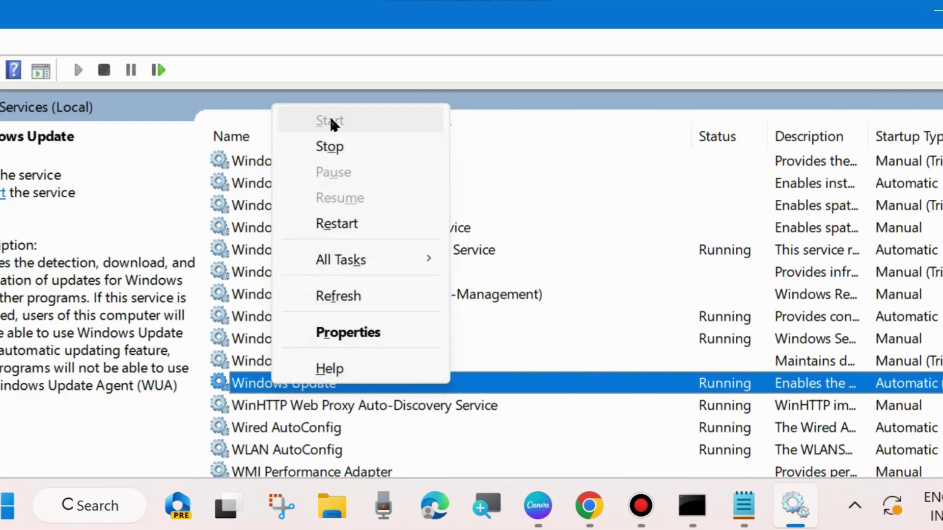
click(336, 226)
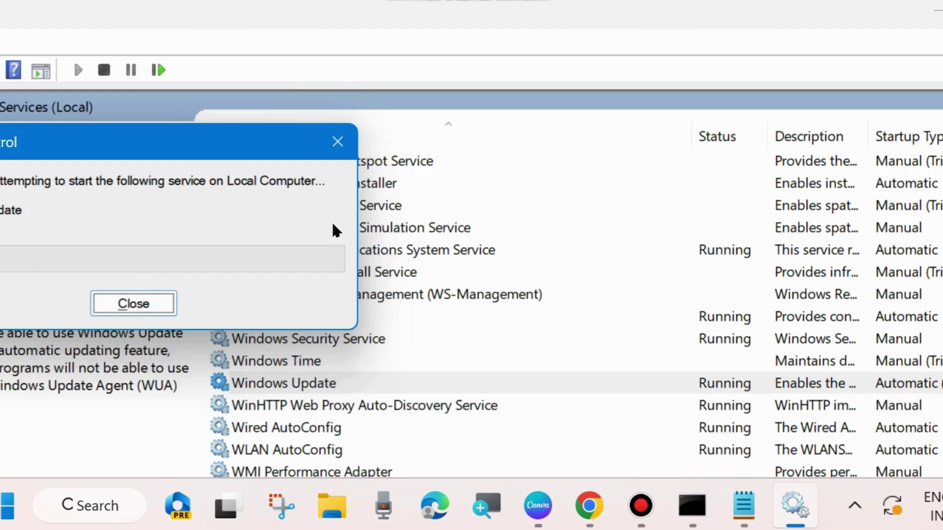
Step: Check the startup type in the Windows Update service's properties, confirm the dialog and close the Services console
double_click(324, 384)
drag(480, 0, 467, 0)
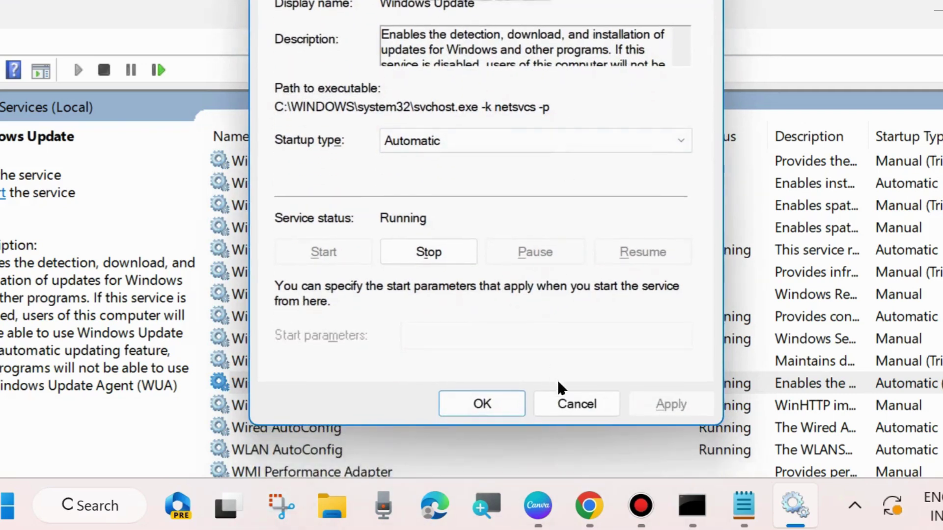
click(483, 404)
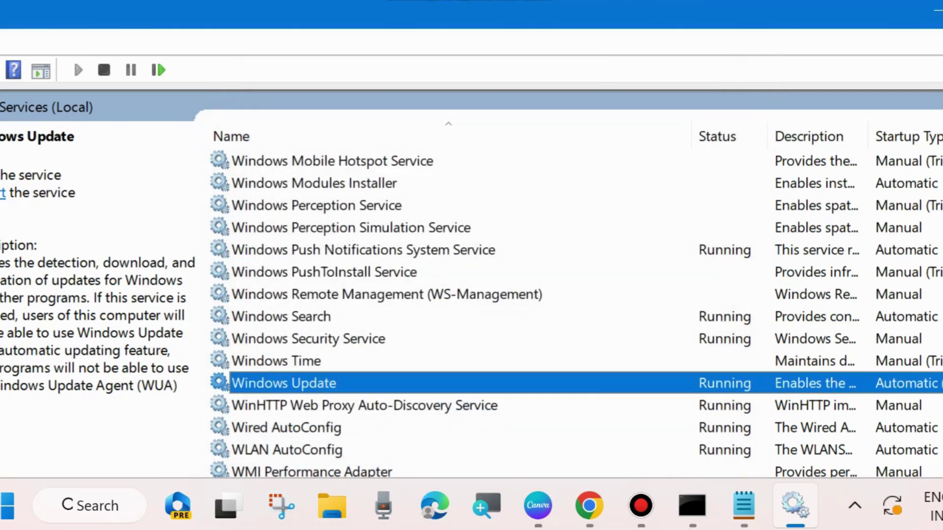
key(alt+F4)
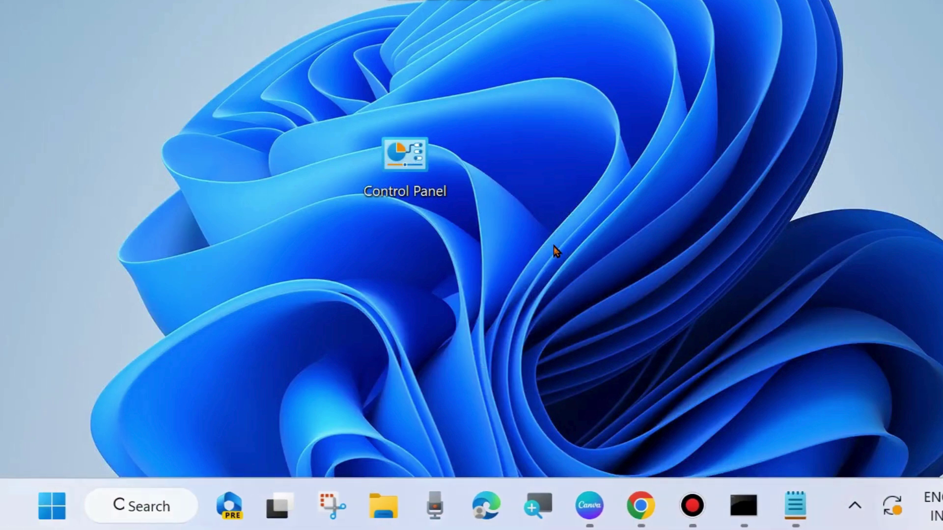
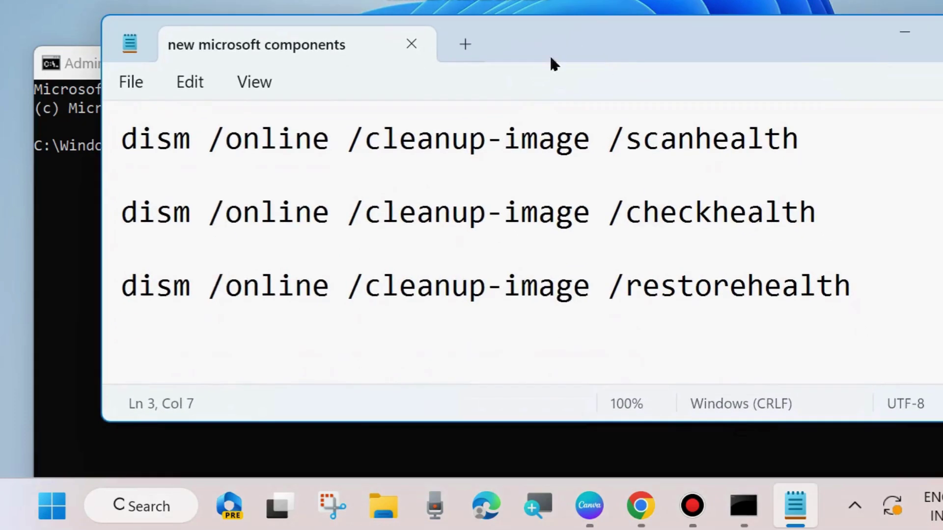
Step: Review the net stop commands for wuauserv, cryptSvc, bits and msiserver in the notes, highlighting each line, and reposition the window beside the Command Prompt
scroll(463, 224, up, 1)
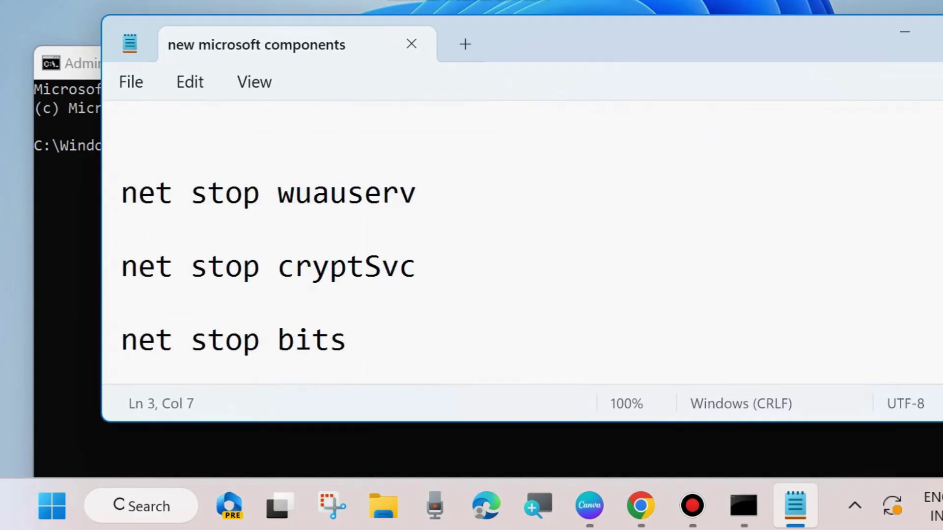
scroll(521, 241, down, 3)
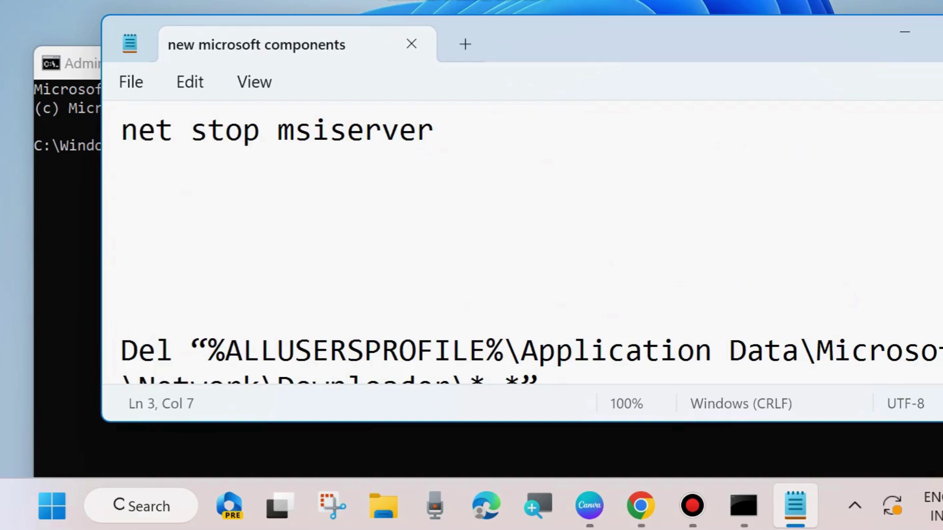
scroll(520, 241, up, 3)
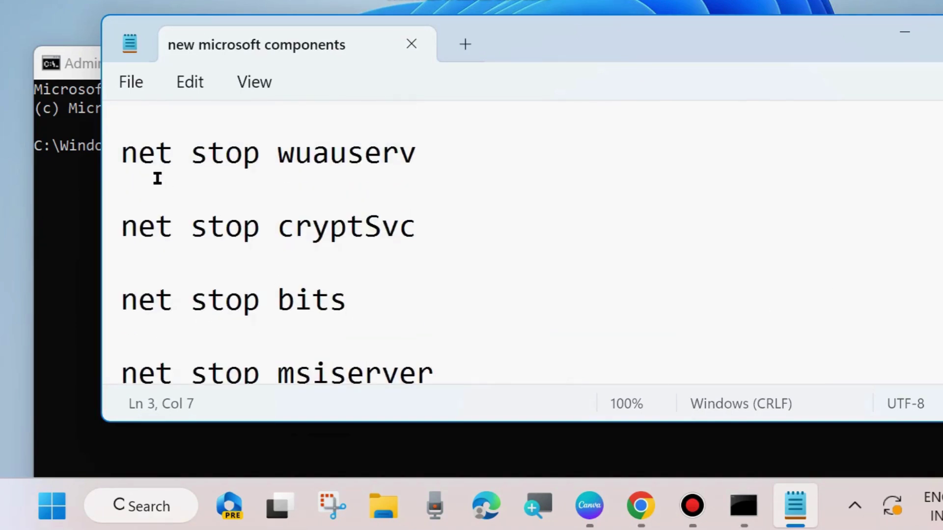
triple_click(112, 169)
triple_click(114, 224)
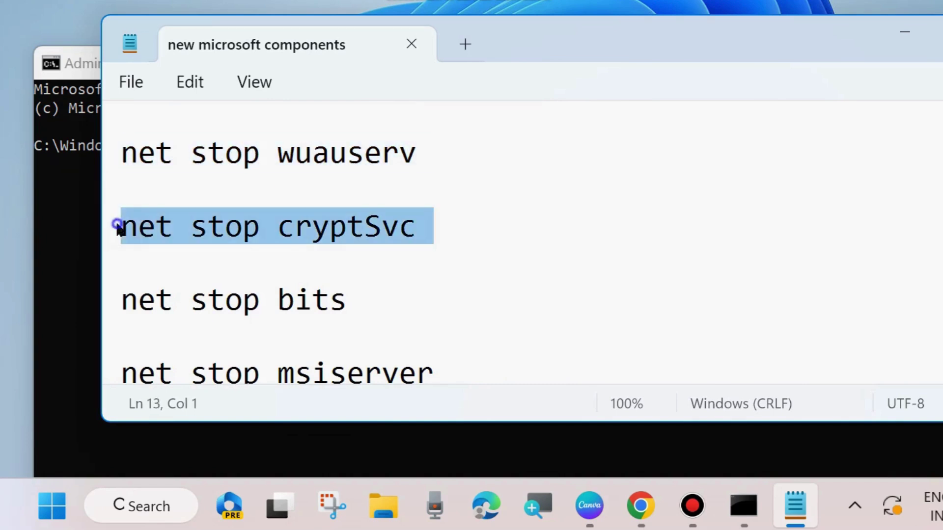
triple_click(109, 320)
triple_click(109, 374)
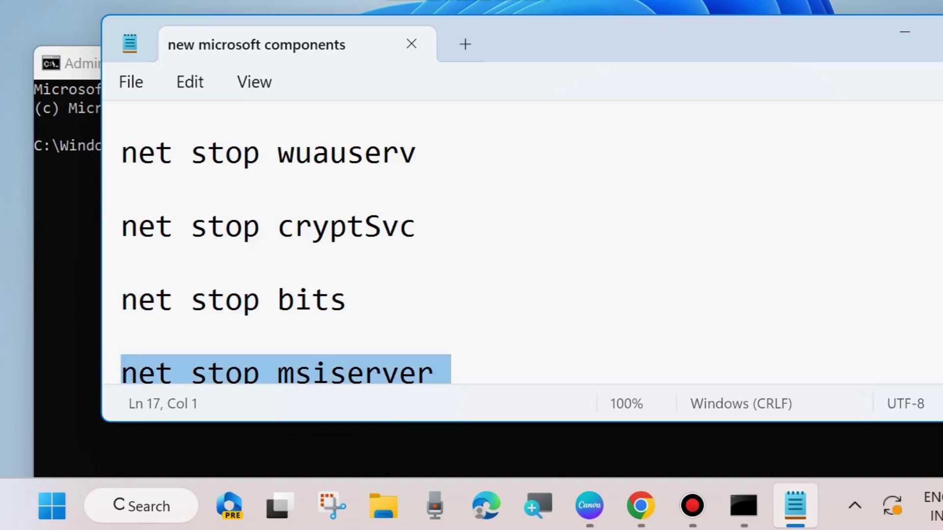
scroll(286, 254, down, 1)
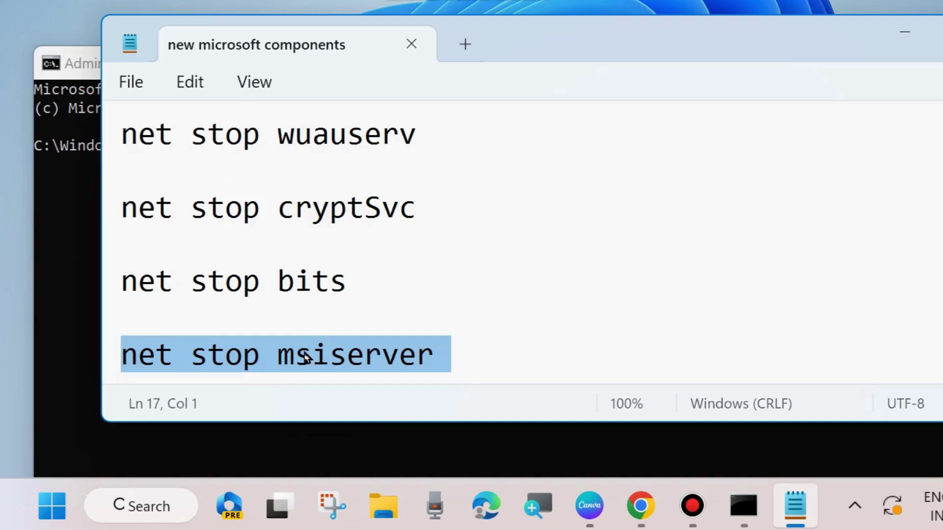
drag(487, 44, 763, 41)
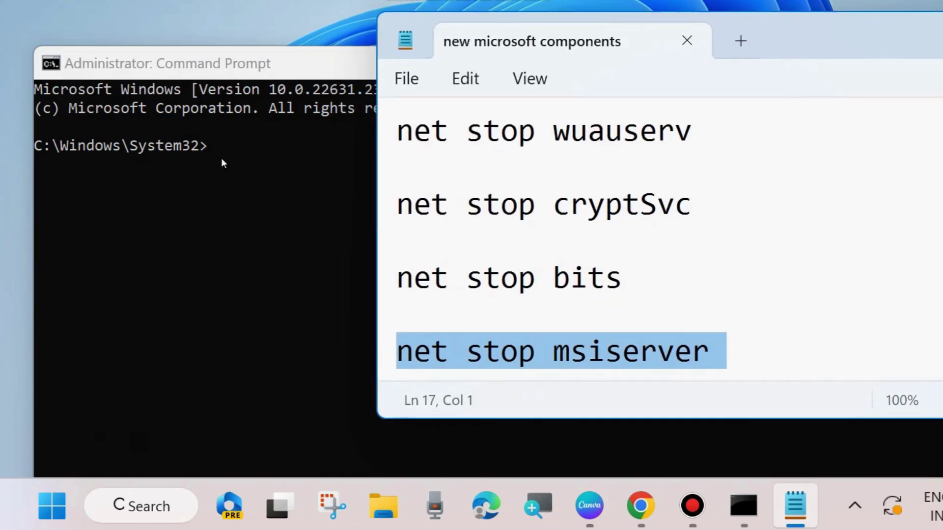
drag(892, 34, 740, 10)
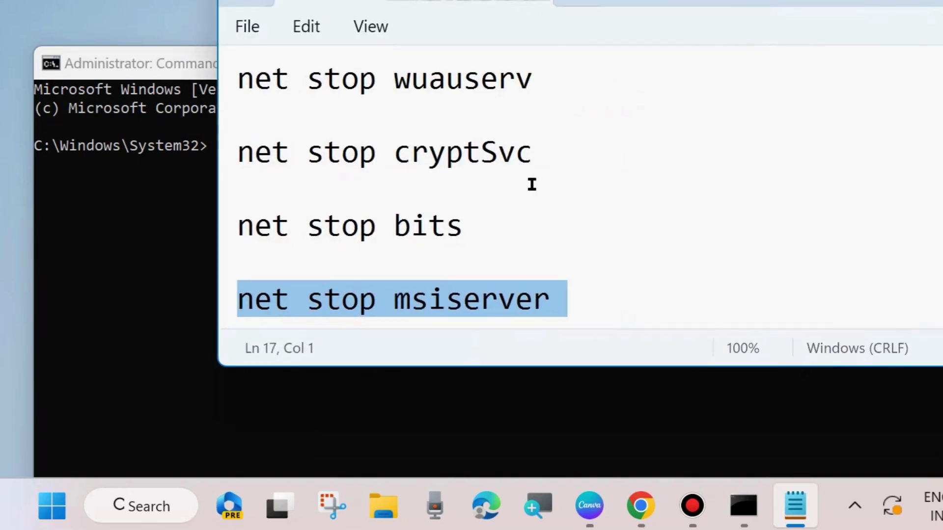
Step: Review the Del, rmdir and regsvr32.exe commands in the notes, highlighting each one through the mshtml.dll line
scroll(505, 189, down, 6)
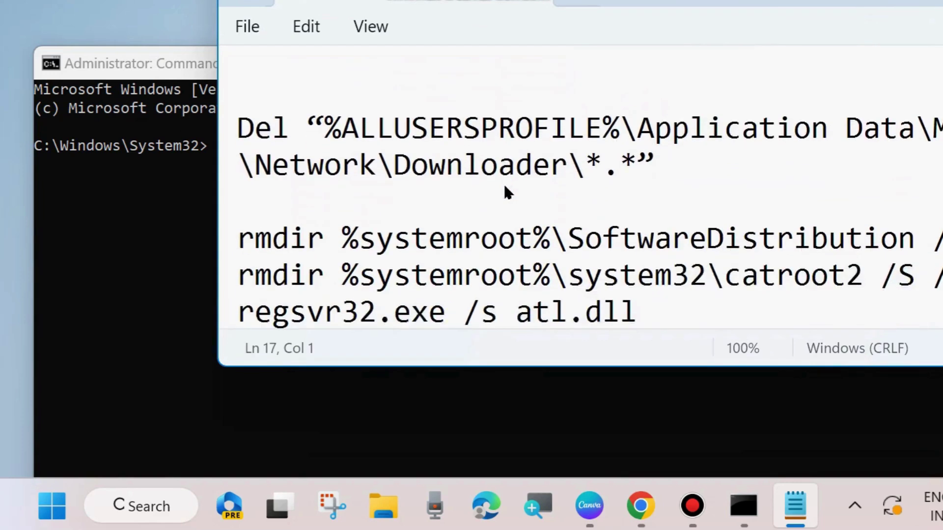
drag(747, 2, 607, 49)
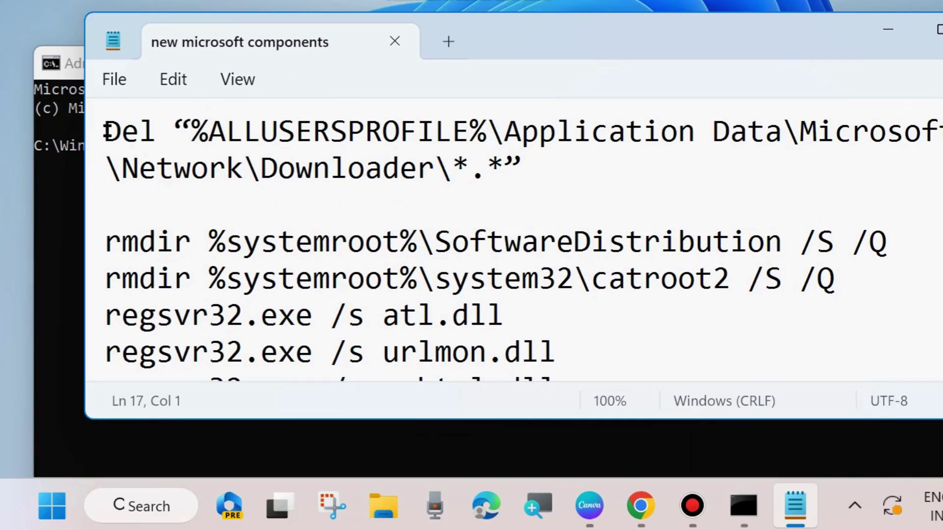
drag(107, 131, 523, 167)
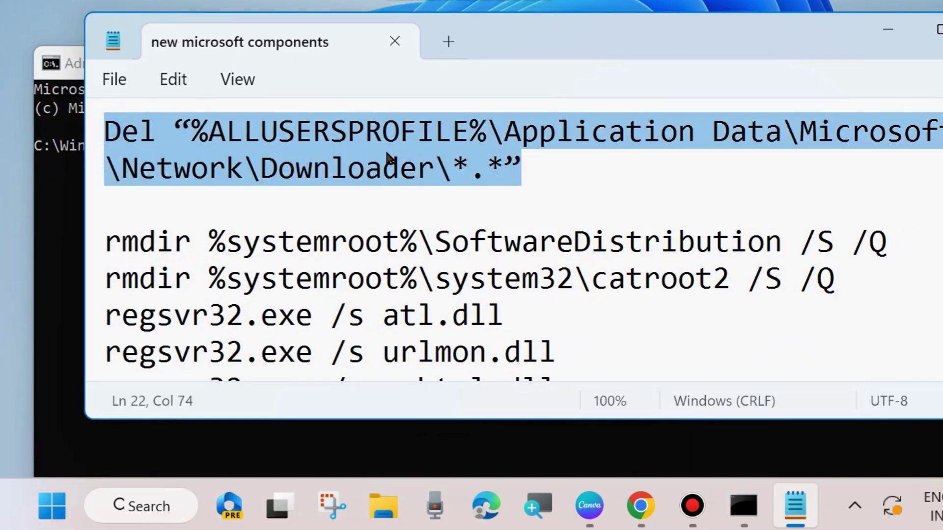
click(102, 243)
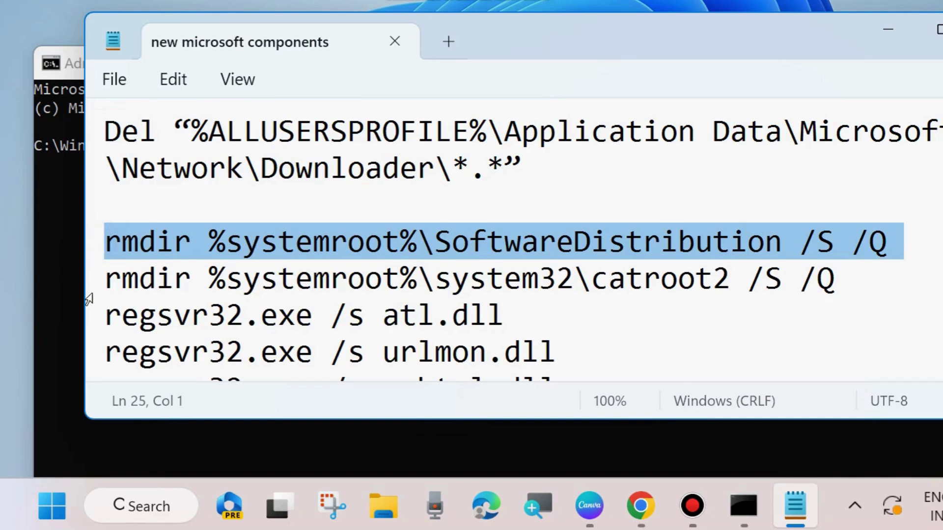
click(97, 279)
click(96, 322)
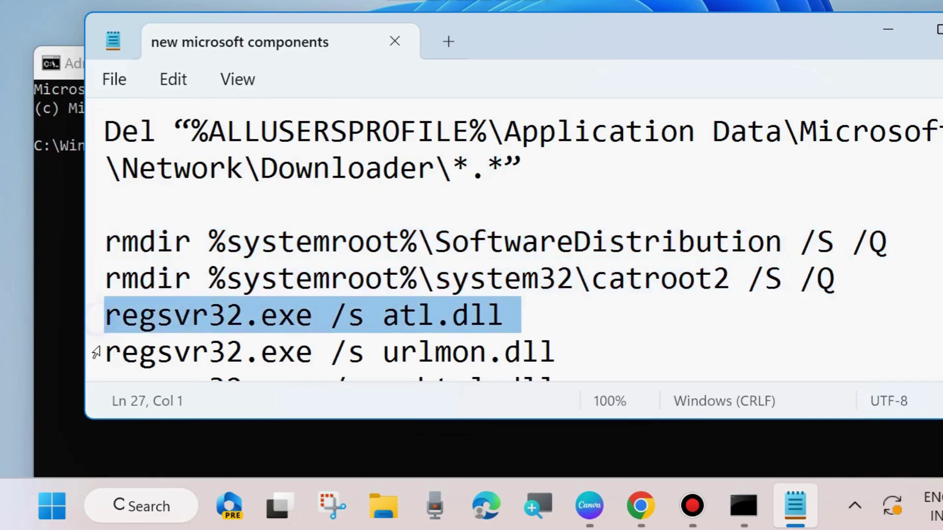
click(96, 354)
scroll(329, 284, down, 1)
scroll(330, 290, down, 1)
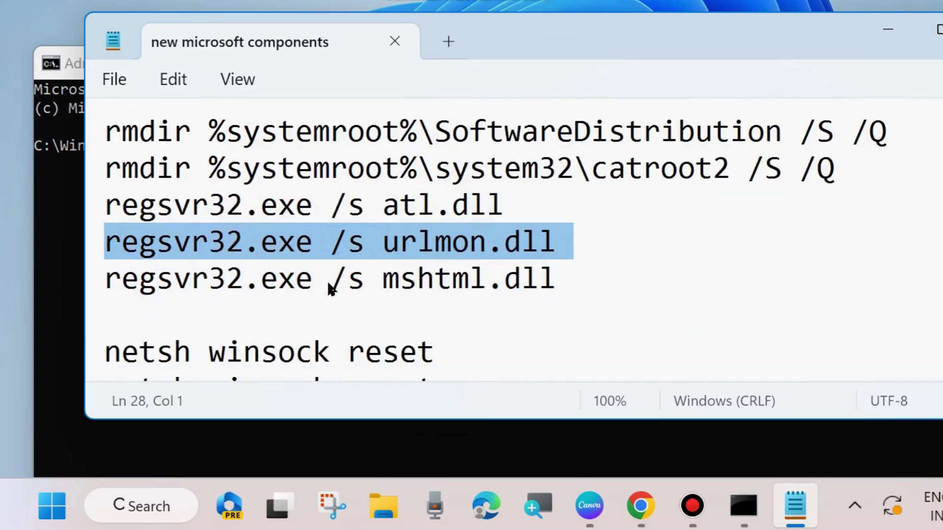
triple_click(112, 295)
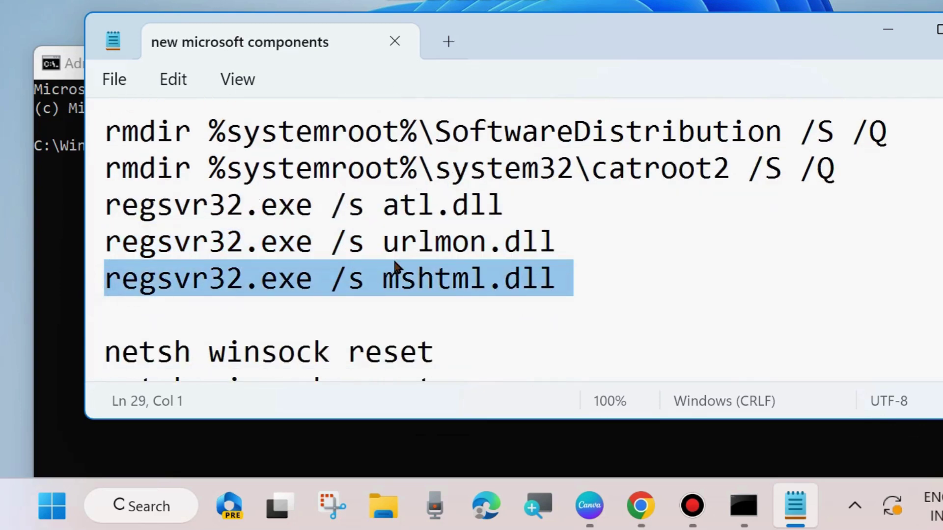
Step: Review the netsh winsock reset and netsh winsock reset proxy commands, highlighting each line
scroll(396, 265, down, 3)
click(92, 249)
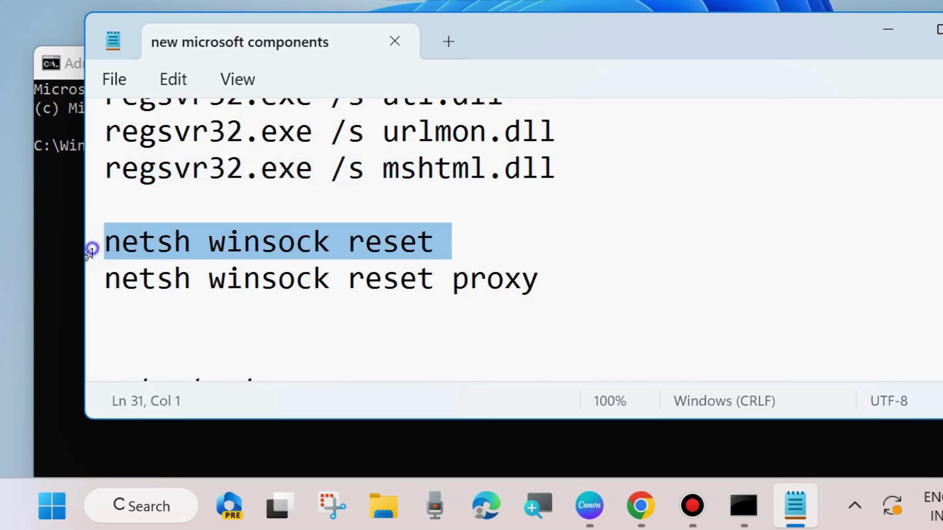
click(91, 279)
scroll(386, 268, down, 3)
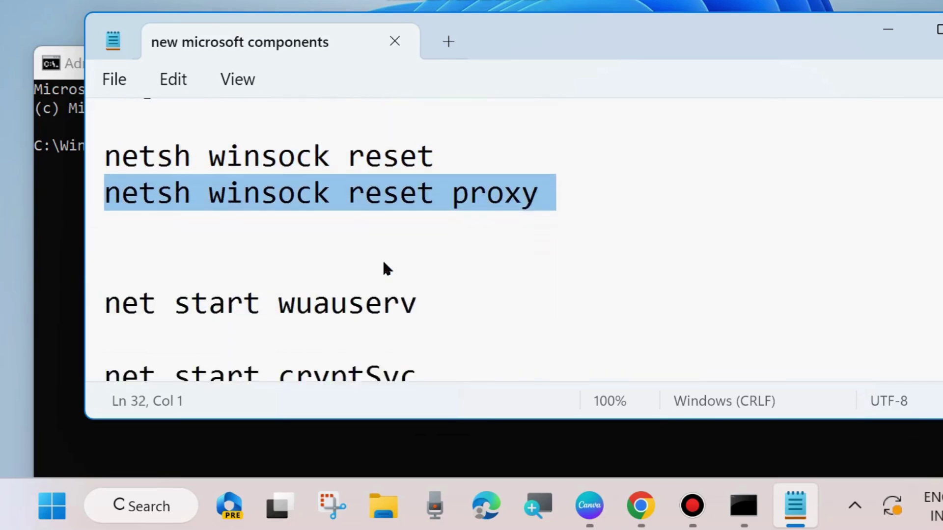
Step: Review the net start commands for wuauserv, cryptSvc, bits and msiserver, highlighting each line, then close the notes file
scroll(386, 268, down, 3)
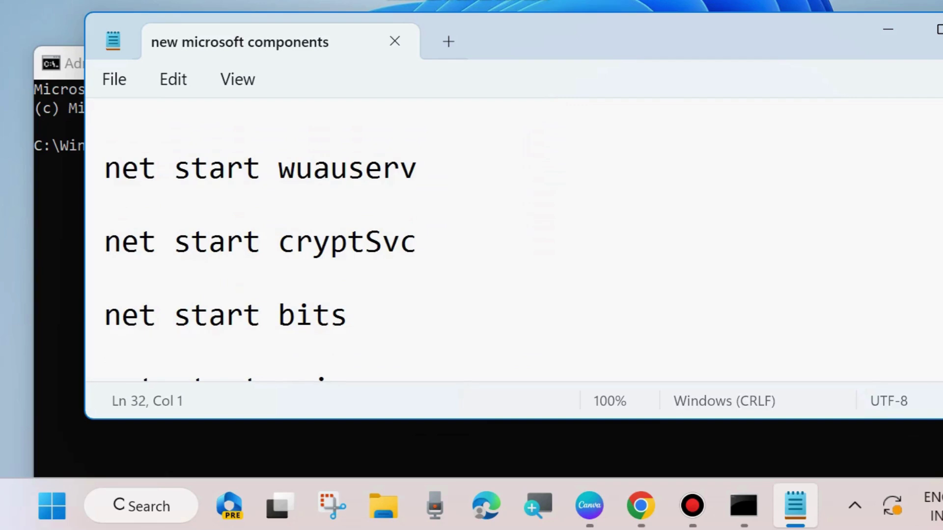
scroll(386, 267, down, 1)
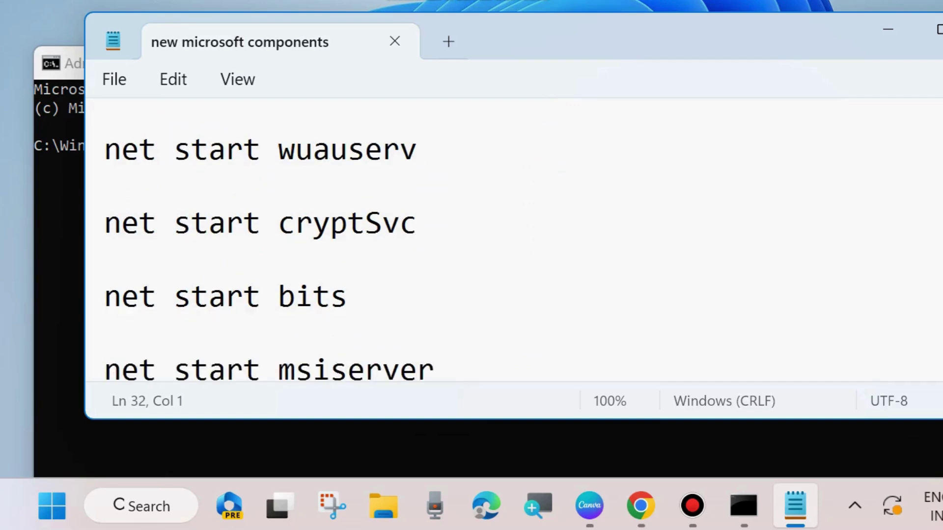
click(94, 171)
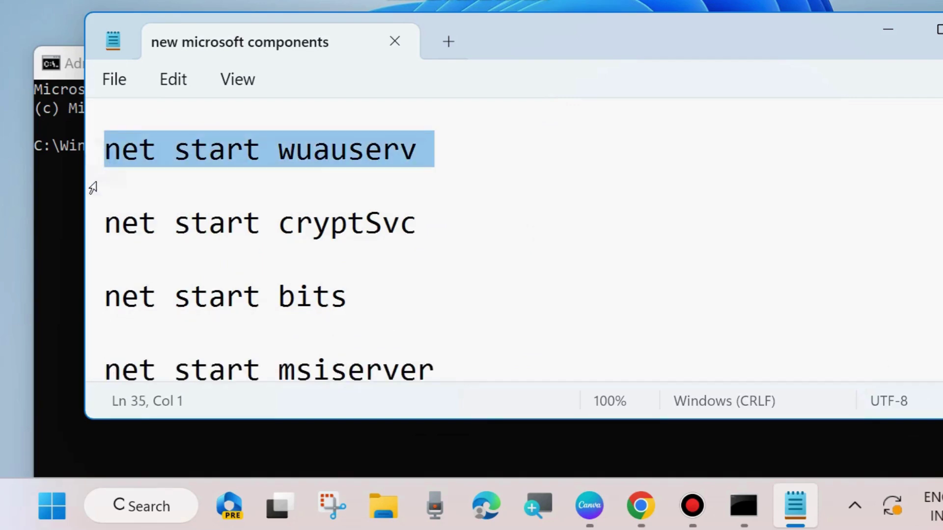
click(96, 231)
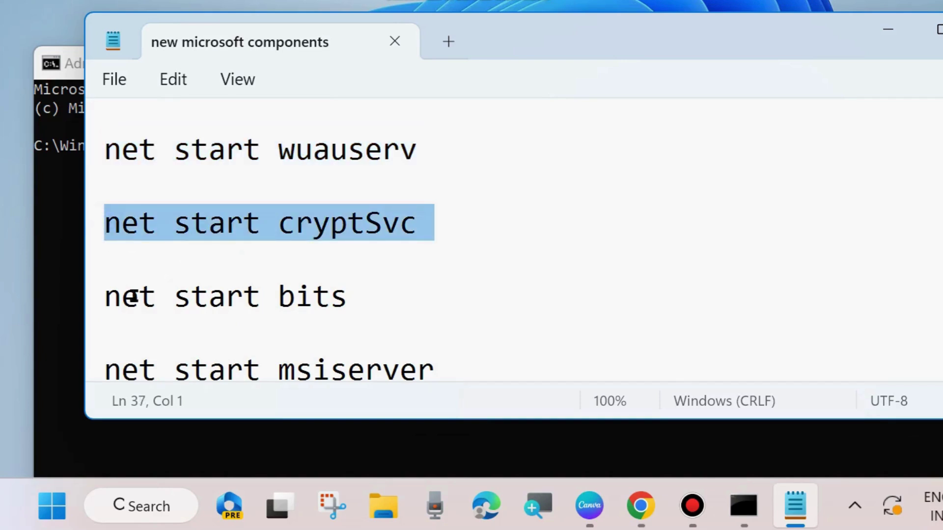
click(95, 308)
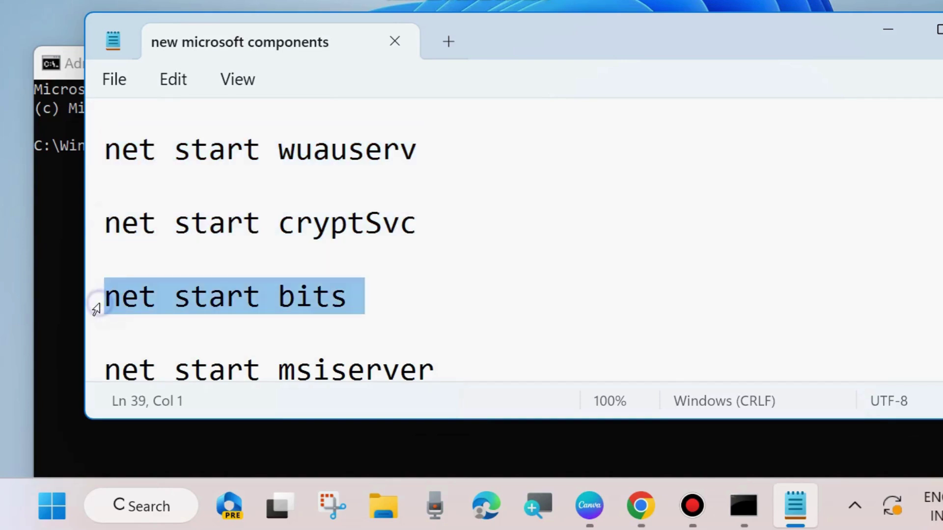
click(99, 373)
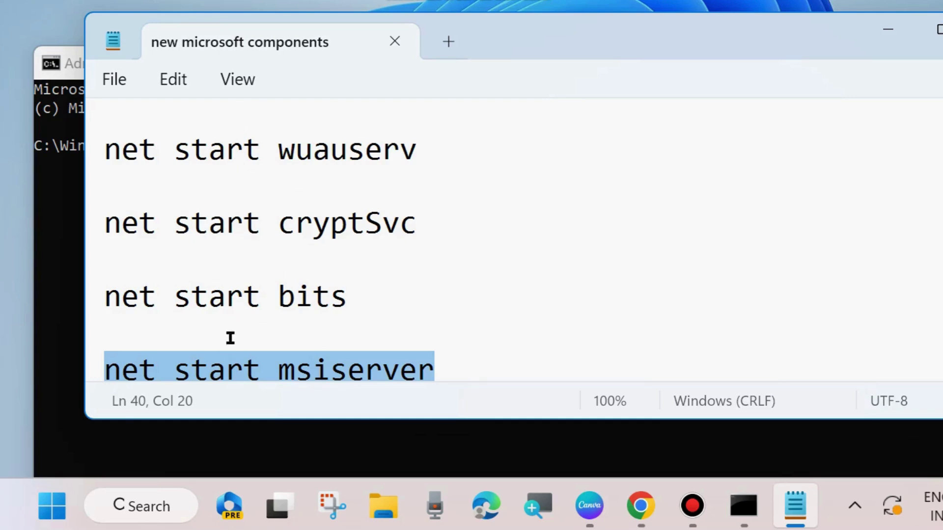
mouse_move(493, 46)
mouse_down()
mouse_move(833, 49)
mouse_move(509, 45)
mouse_up()
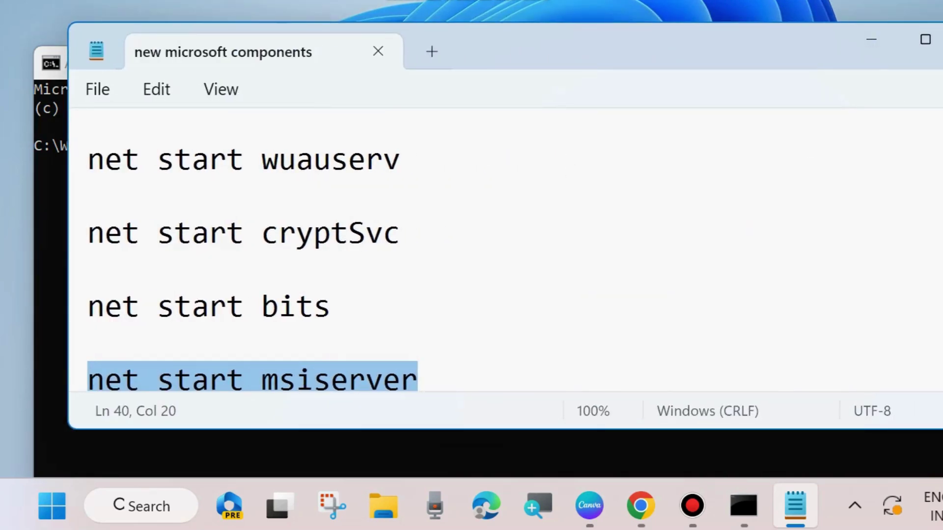
key(alt+F4)
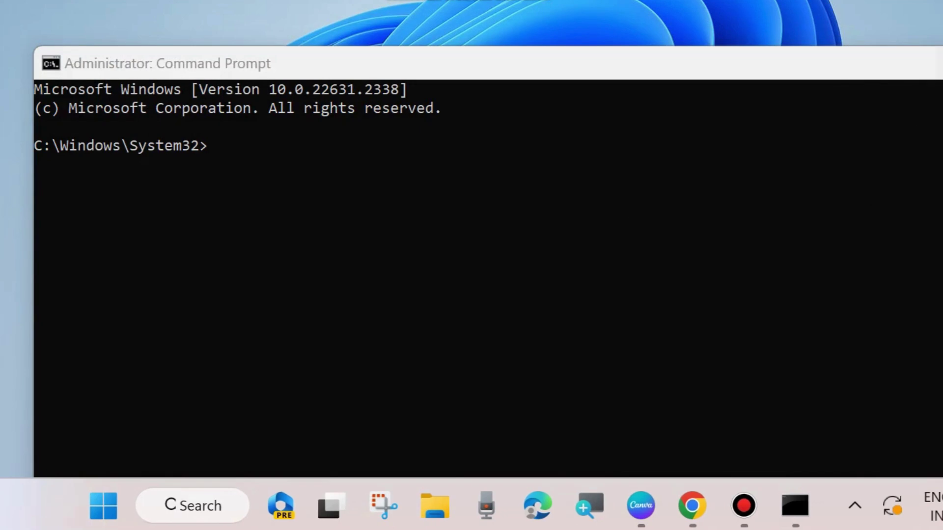
Step: Clear the desktop, switch to a new tab in Google Chrome, and reposition and widen its window
key(super+d)
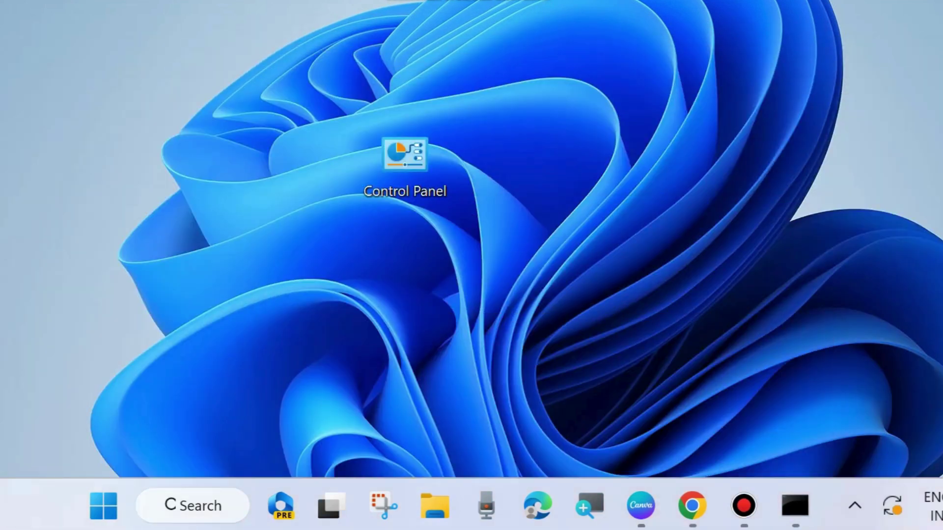
key(super+e)
key(alt+Tab)
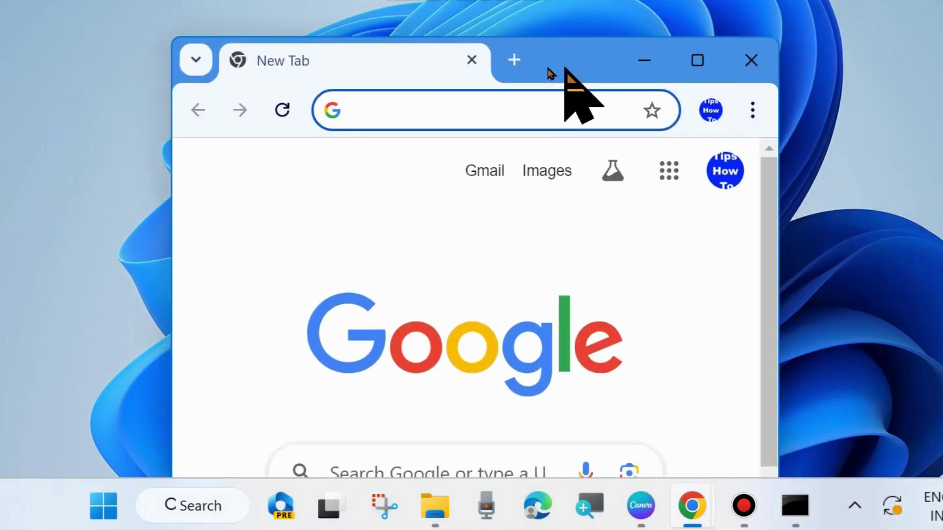
drag(547, 69, 413, 52)
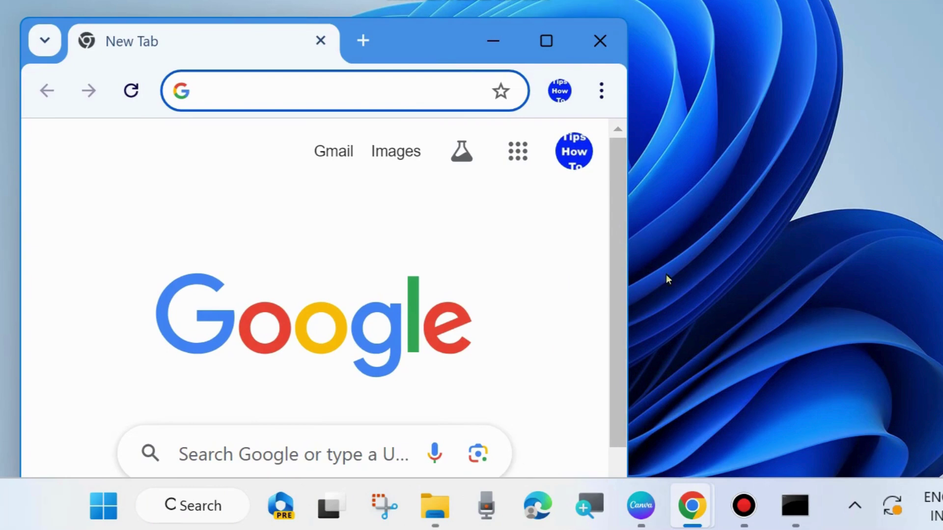
drag(627, 265, 930, 274)
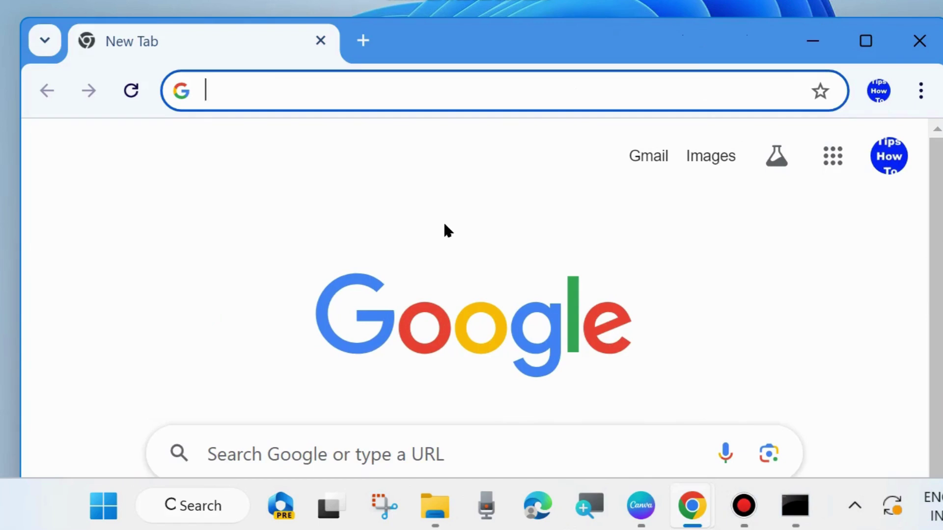
Step: Search Google for "microsoft update catalog" and open the Microsoft Update Catalog site
text(microsoft)
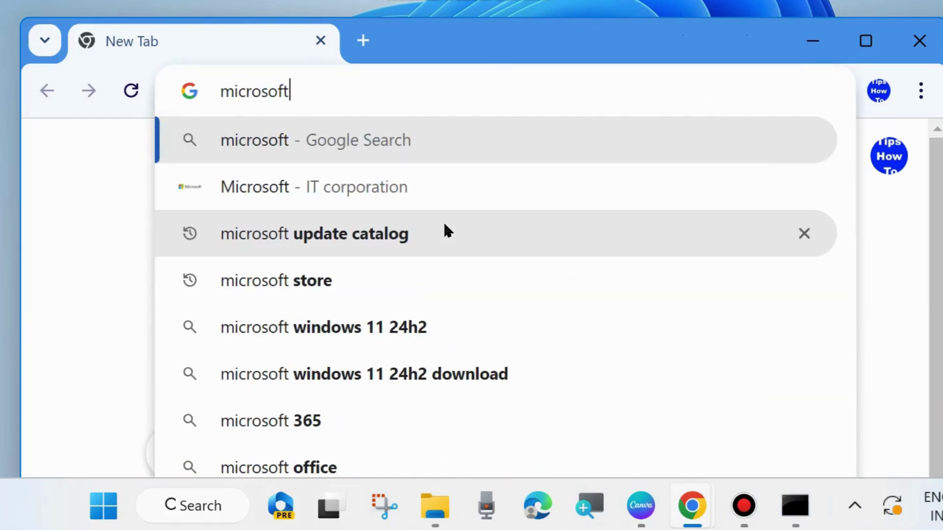
click(329, 233)
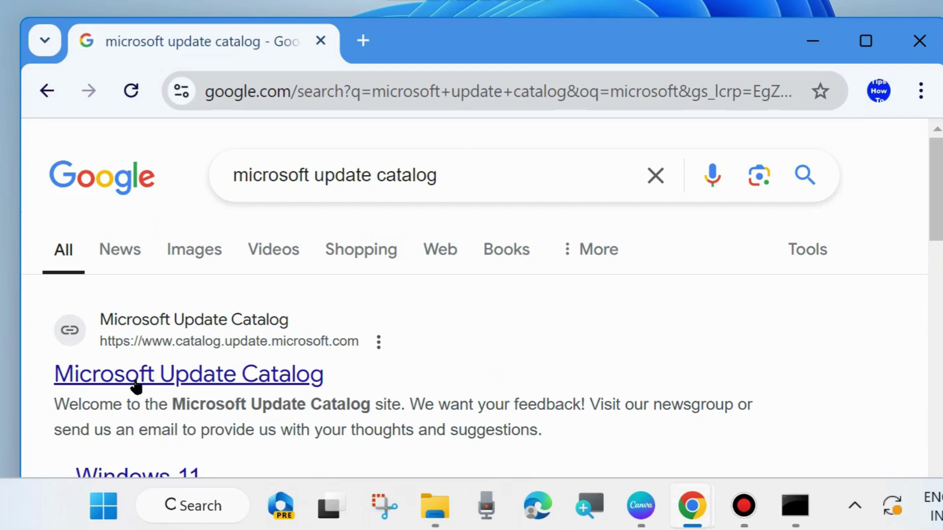
click(196, 376)
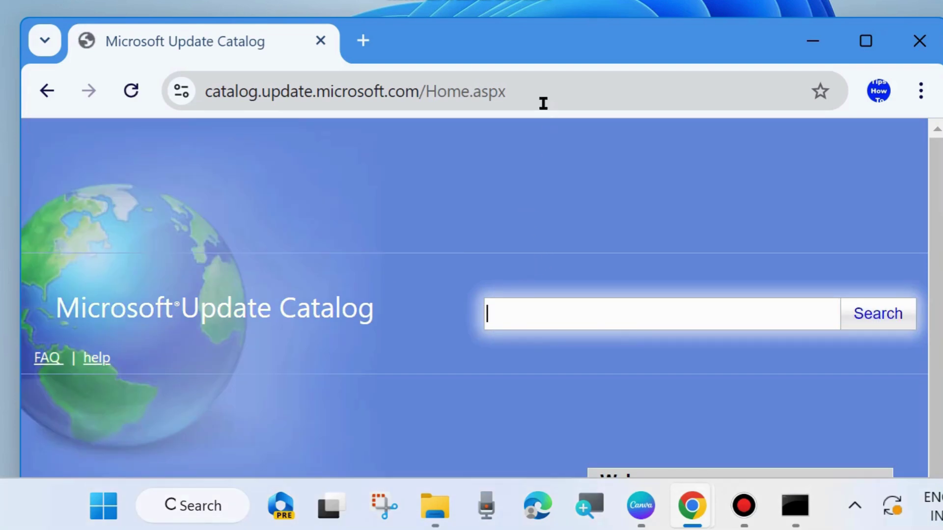
Step: Enter "kb" in the catalog's search field, then close the browser window
drag(559, 39, 527, 33)
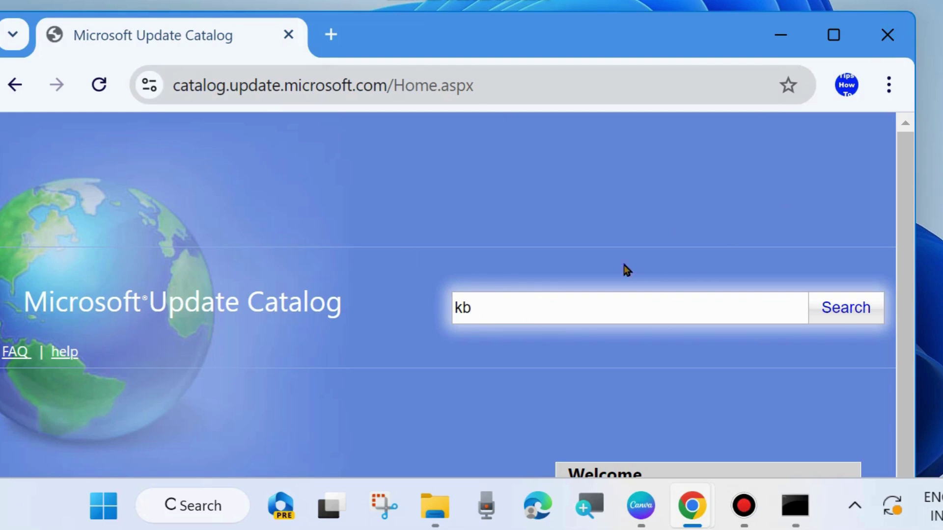
click(889, 39)
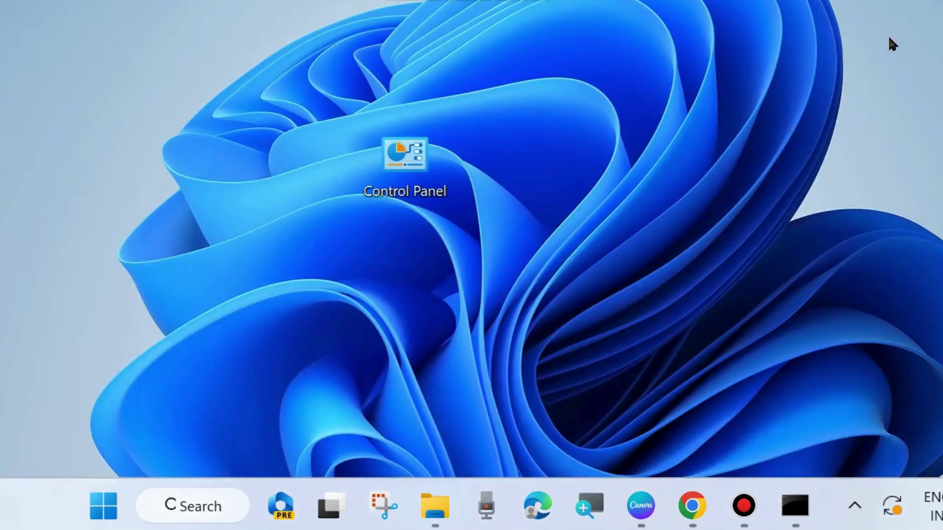
right_click(367, 420)
click(461, 144)
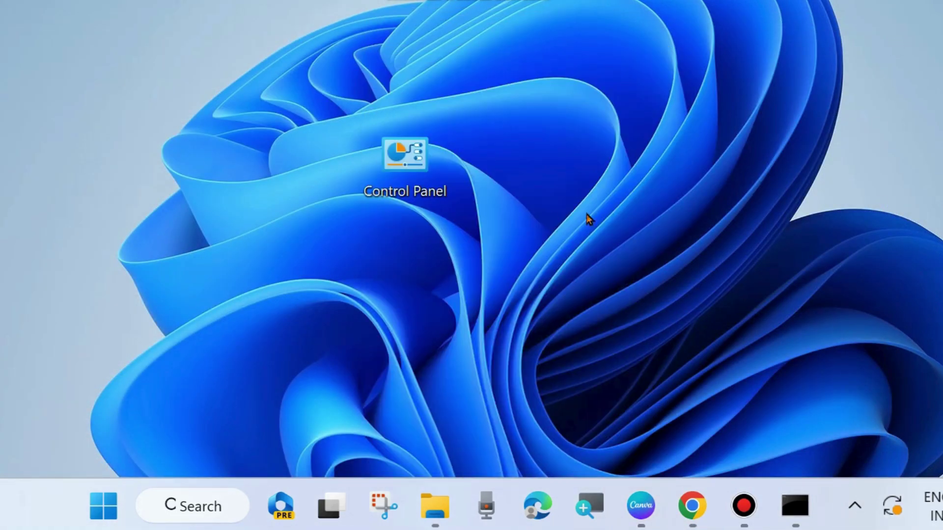